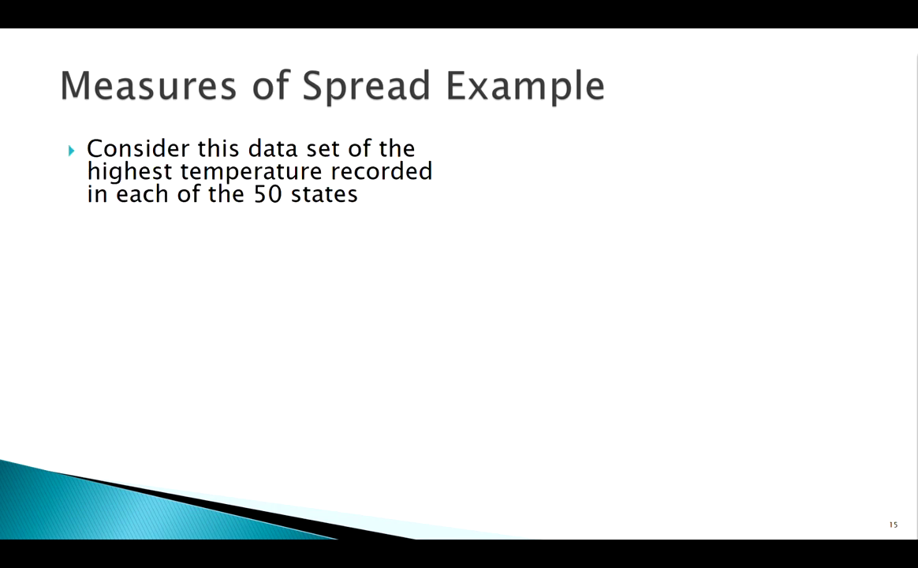
- Reveal the list of spread measures and the best-measure question on the Measures of Spread Example slide
{"action": "key", "text": "Right"}
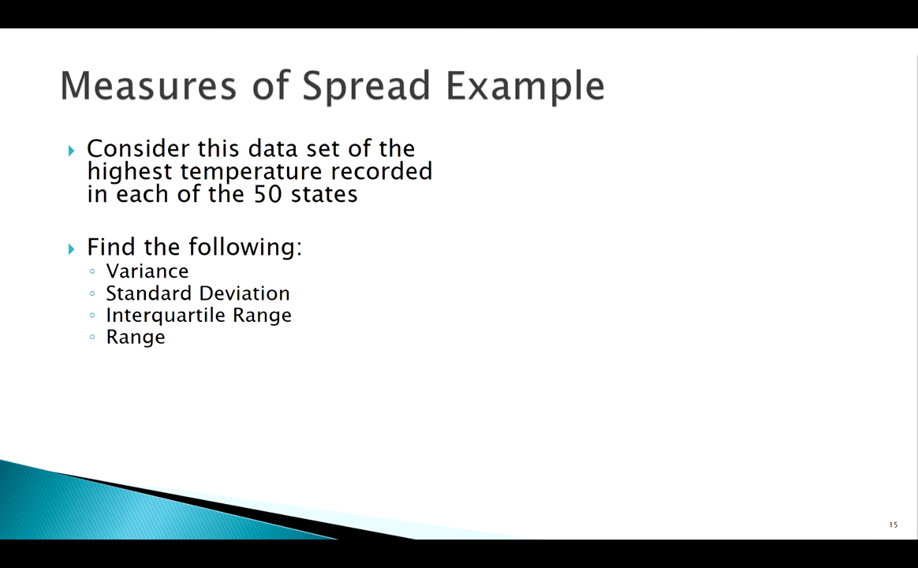
{"action": "key", "text": "Right"}
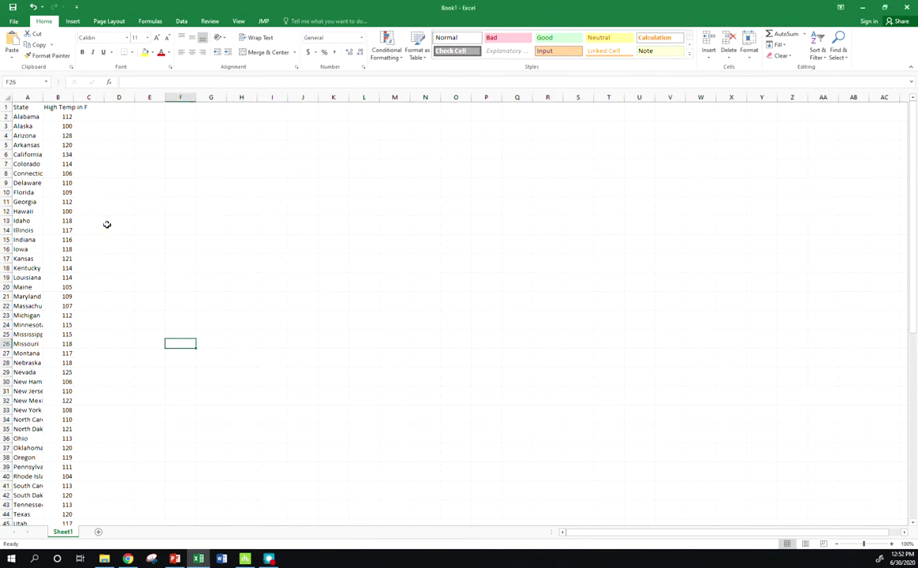
- Sort column B smallest to largest, expanding the selection so state names stay aligned
{"action": "left_click", "coordinate": [62, 93]}
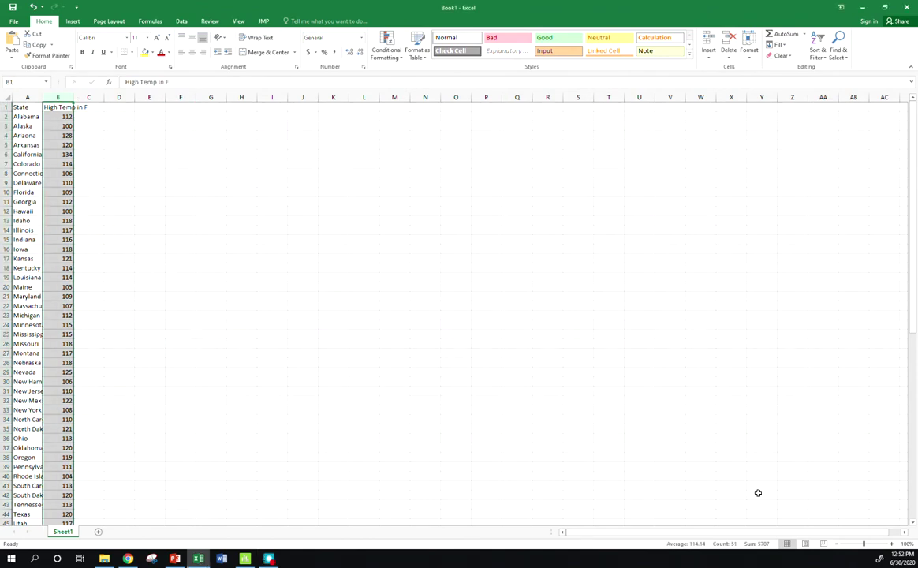
{"action": "left_click", "coordinate": [824, 52]}
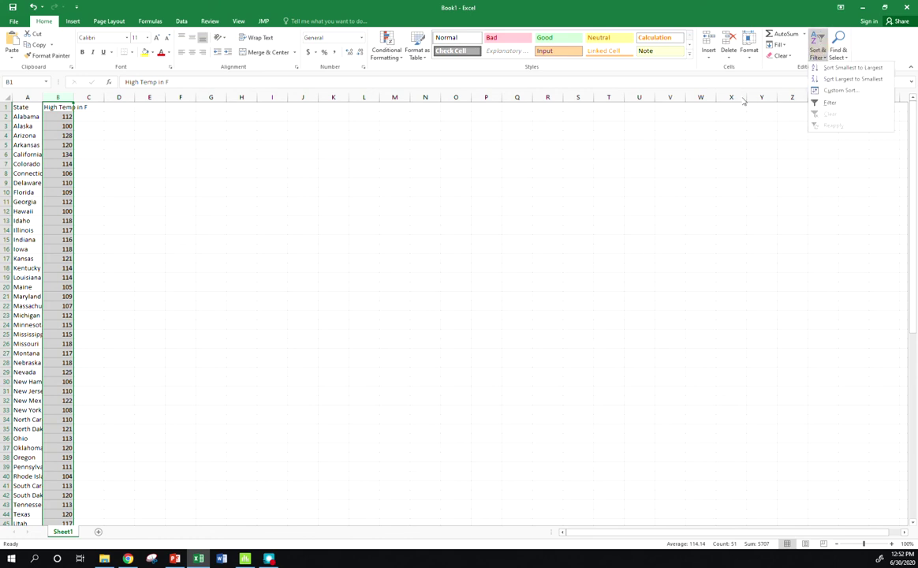
{"action": "left_click", "coordinate": [834, 77]}
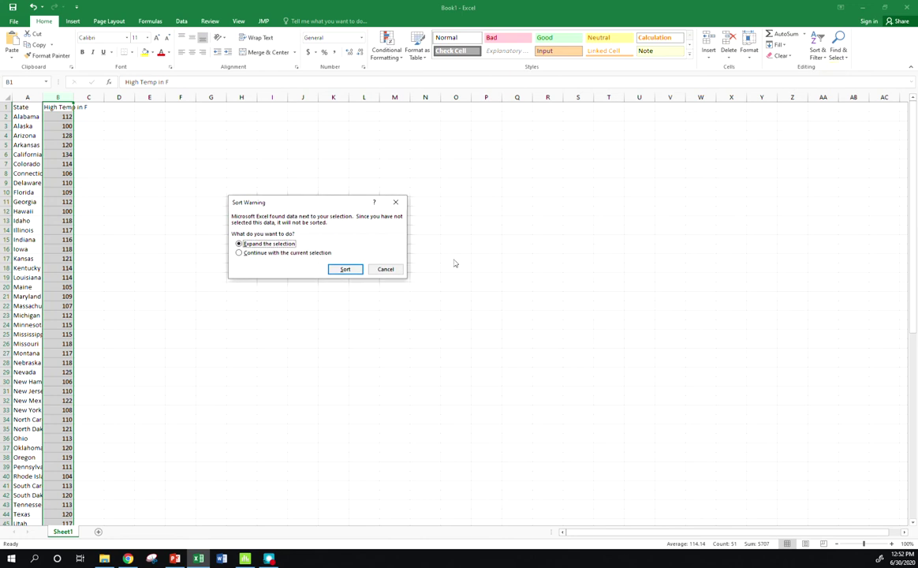
{"action": "left_click", "coordinate": [346, 268]}
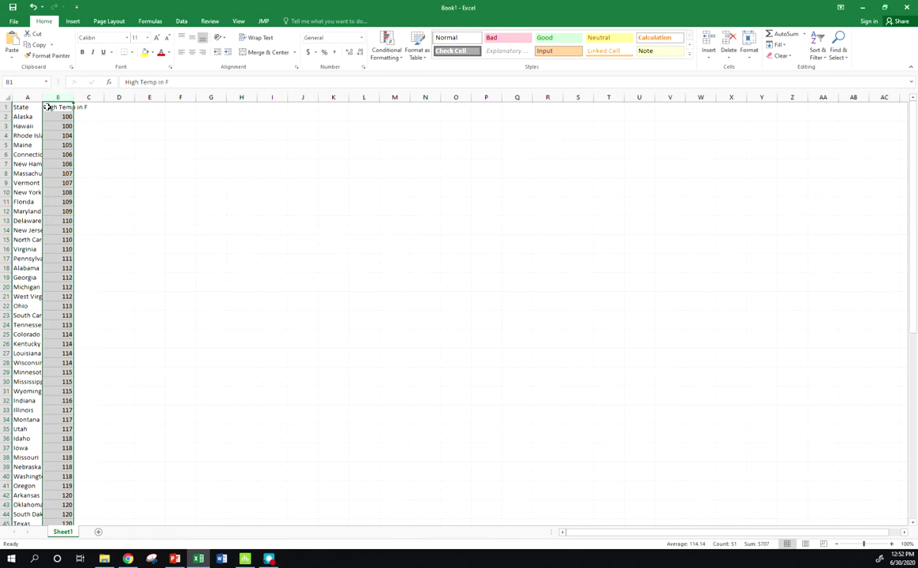
- Confirm the sorted extremes: 100 in B2 and 134 in B51
{"action": "left_click", "coordinate": [95, 117]}
{"action": "left_click", "coordinate": [67, 117]}
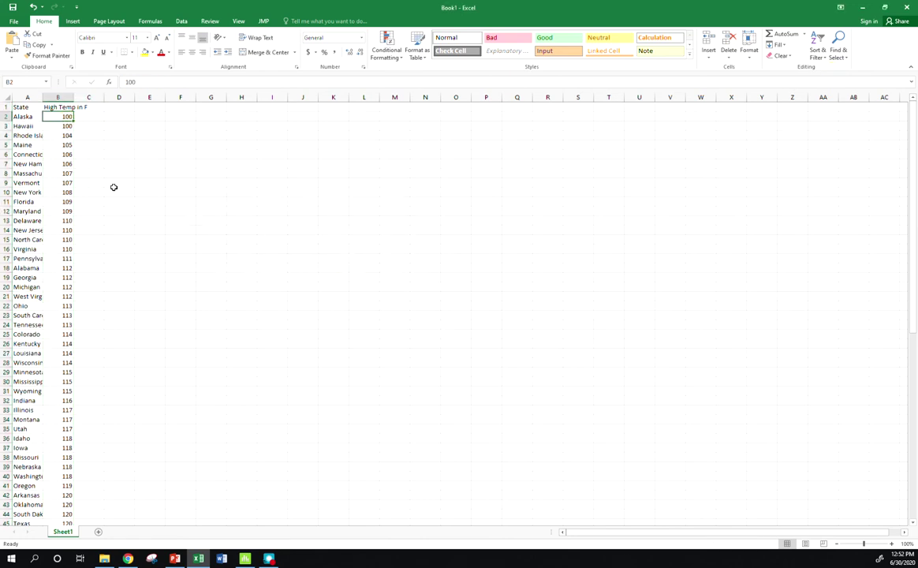
{"action": "scroll", "coordinate": [113, 187], "scroll_direction": "down", "scroll_amount": 4}
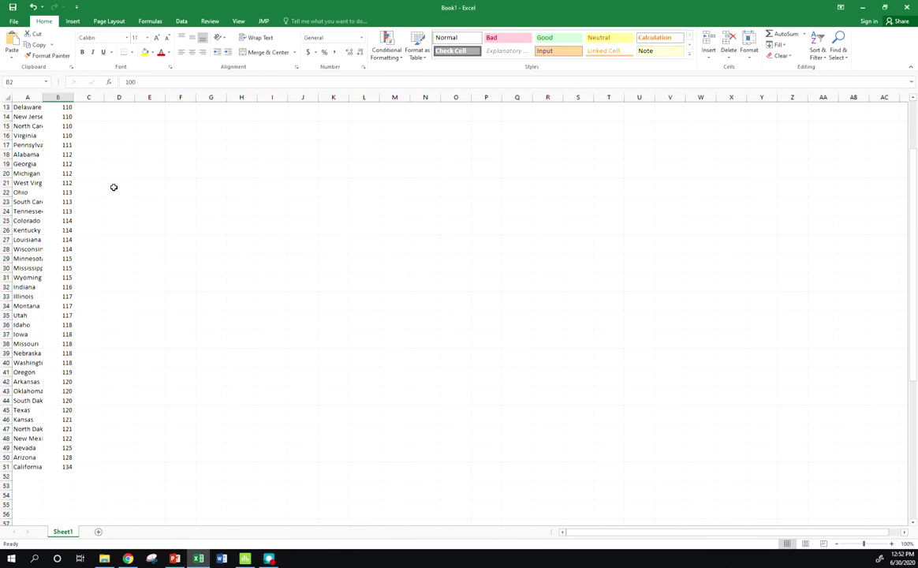
{"action": "left_click", "coordinate": [68, 467]}
{"action": "scroll", "coordinate": [245, 425], "scroll_direction": "up", "scroll_amount": 4}
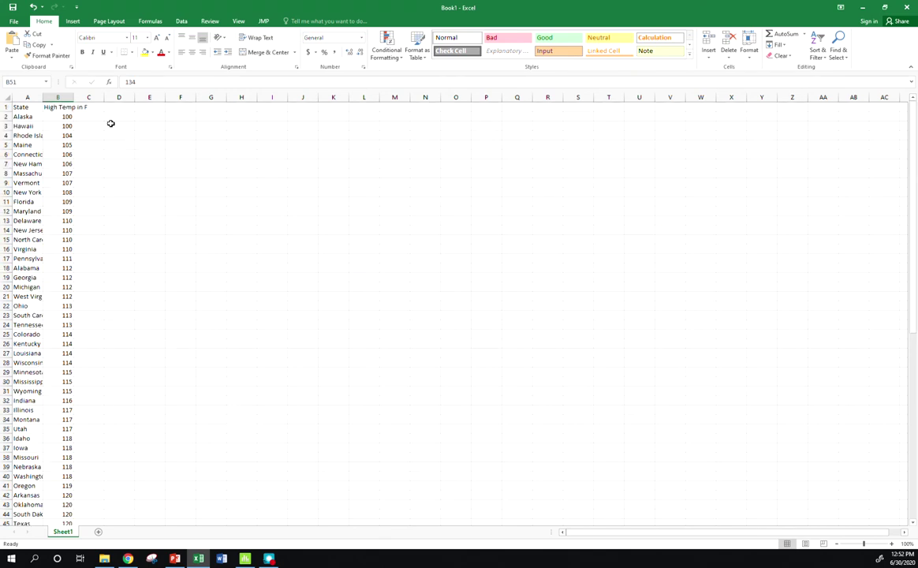
{"action": "left_click", "coordinate": [122, 116]}
- Enter =MIN(B2:B51) in D2 and =MAX(B2:B51) in D3, giving 100 and 134
{"action": "type", "text": "=min"}
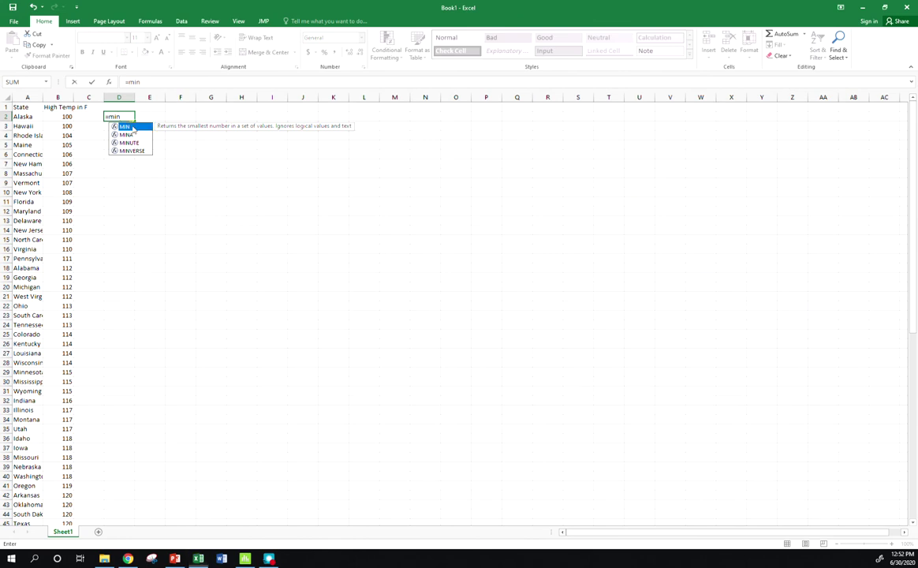
{"action": "double_click", "coordinate": [120, 126]}
{"action": "left_click", "coordinate": [63, 116]}
{"action": "left_click_drag", "start_coordinate": [65, 136], "coordinate": [58, 464]}
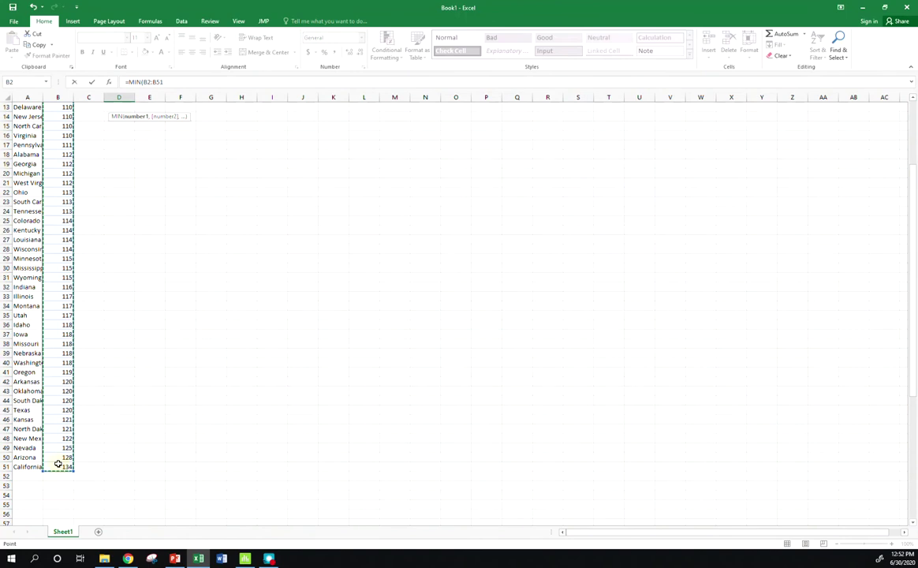
{"action": "key", "text": "Return"}
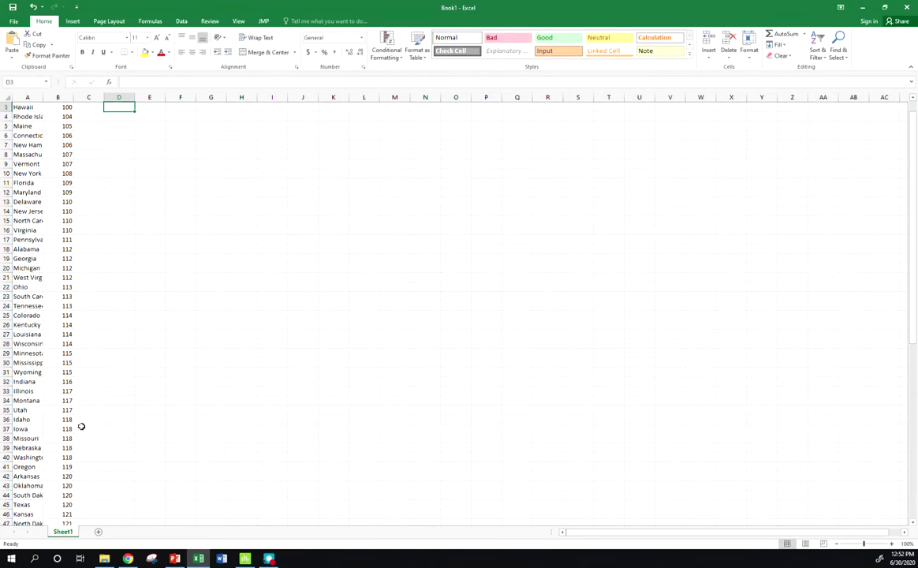
{"action": "scroll", "coordinate": [92, 345], "scroll_direction": "up", "scroll_amount": 1}
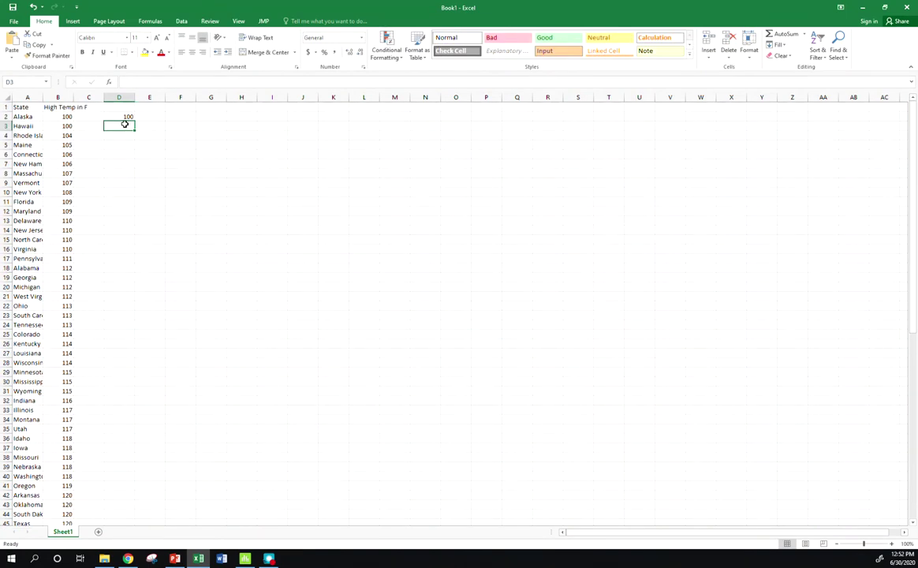
{"action": "type", "text": "=ma"}
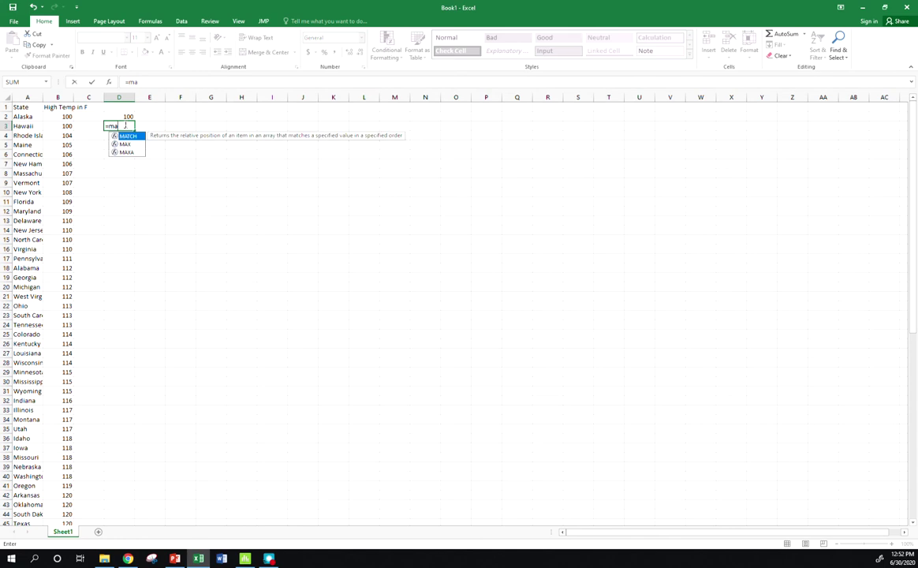
{"action": "type", "text": "x"}
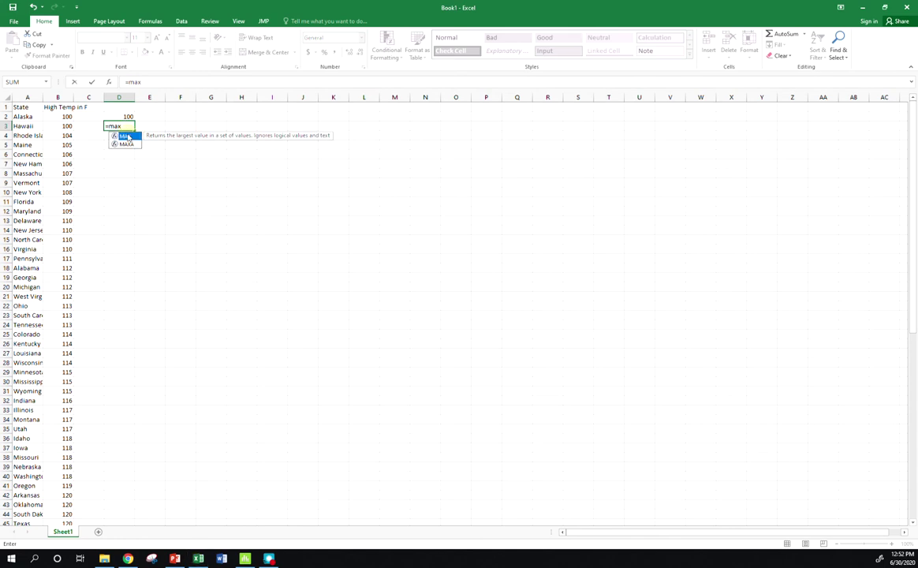
{"action": "double_click", "coordinate": [126, 136]}
{"action": "left_click_drag", "start_coordinate": [57, 116], "coordinate": [60, 500]}
{"action": "key", "text": "Return"}
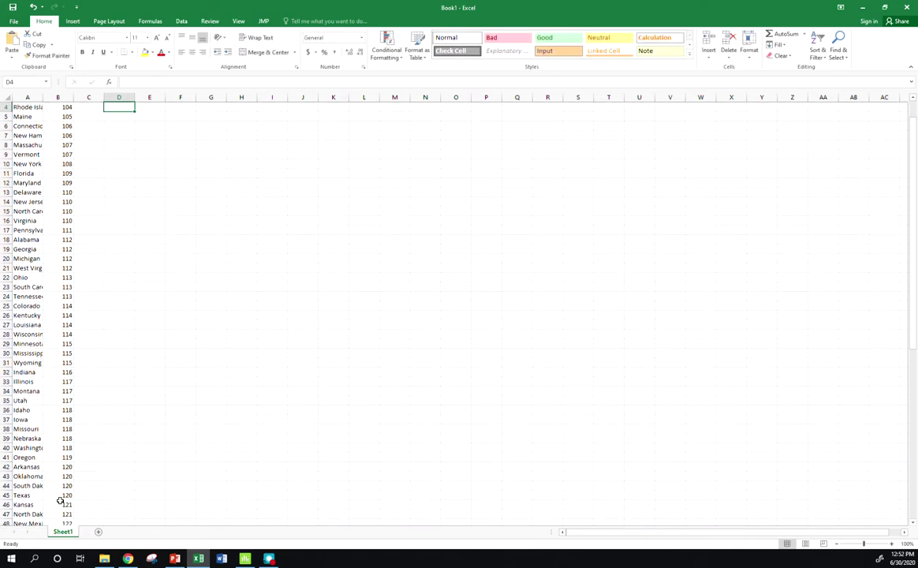
{"action": "scroll", "coordinate": [72, 471], "scroll_direction": "up", "scroll_amount": 1}
- Label E2:E4 as min, max and range
{"action": "left_click", "coordinate": [158, 116]}
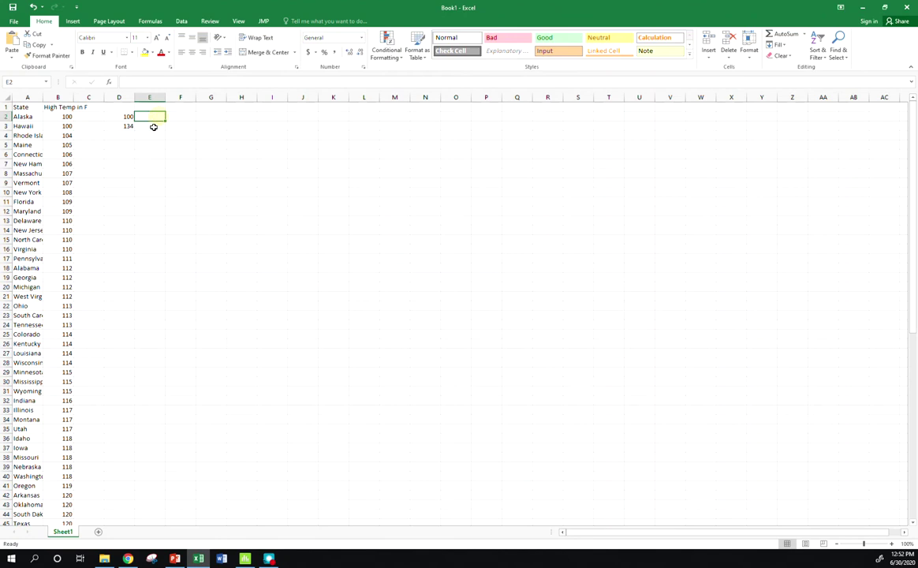
{"action": "left_click", "coordinate": [154, 126]}
{"action": "type", "text": "max"}
{"action": "key", "text": "Return"}
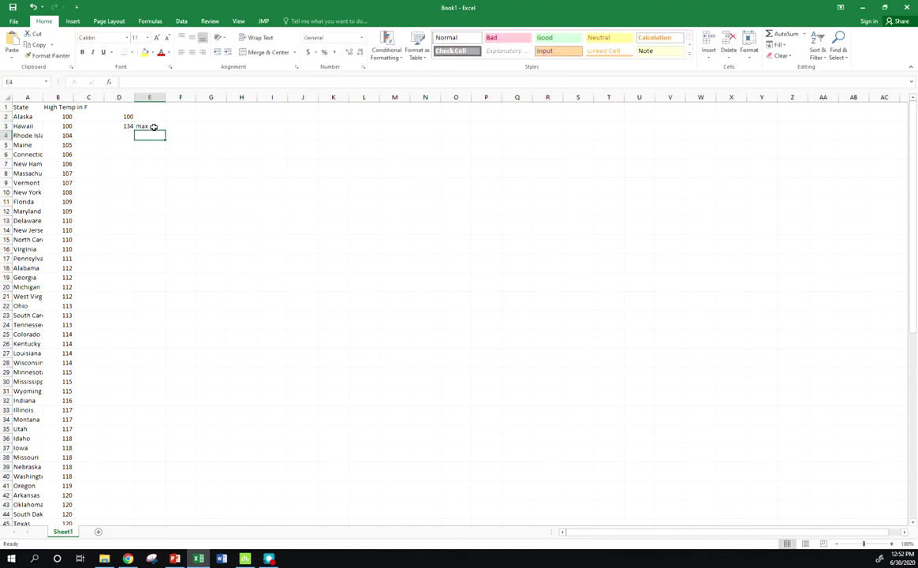
{"action": "key", "text": "Up"}
{"action": "key", "text": "Up"}
{"action": "type", "text": "min"}
{"action": "key", "text": "Return"}
{"action": "key", "text": "Return"}
{"action": "type", "text": "range"}
{"action": "key", "text": "Return"}
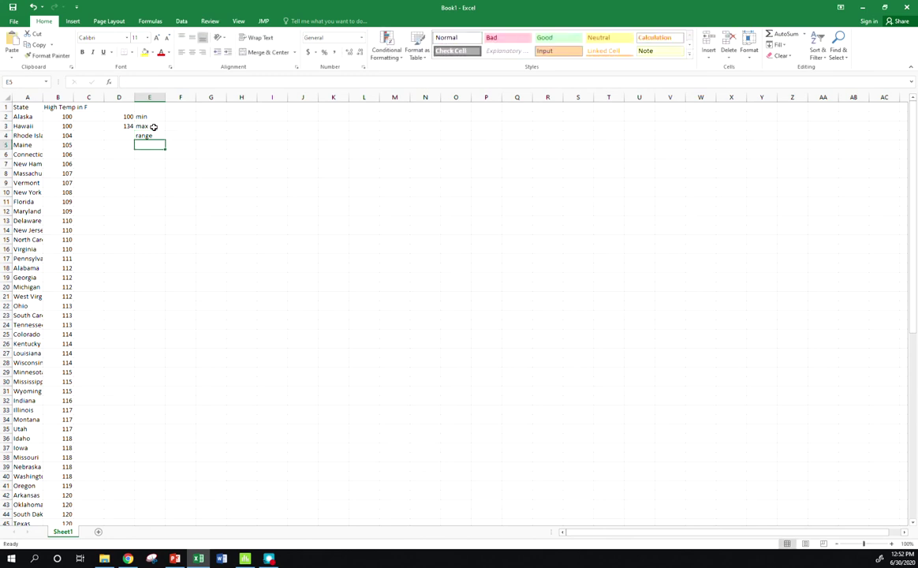
{"action": "key", "text": "Up"}
- Enter =D3-D2 in D4 to get a range of 34
{"action": "key", "text": "Left"}
{"action": "type", "text": "="}
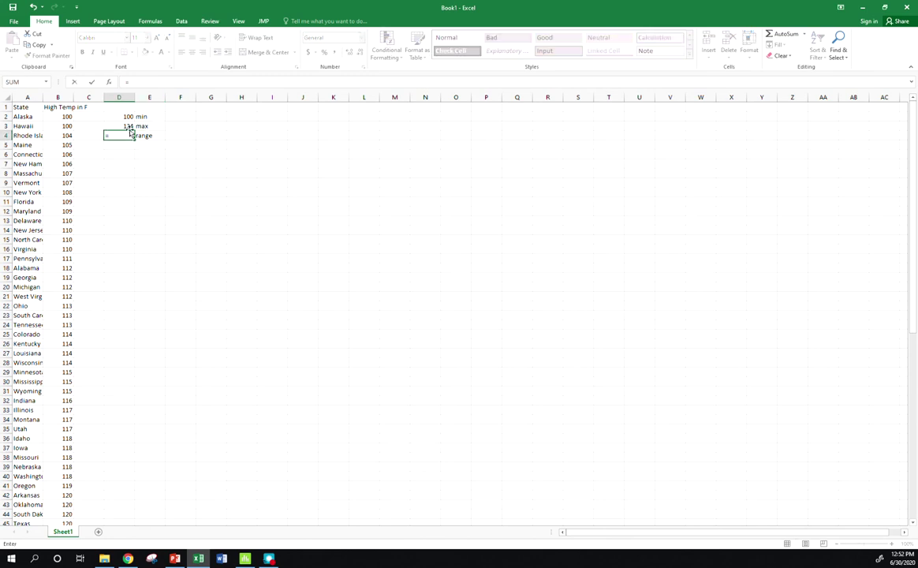
{"action": "left_click", "coordinate": [122, 125]}
{"action": "type", "text": "-"}
{"action": "left_click", "coordinate": [126, 117]}
{"action": "key", "text": "Return"}
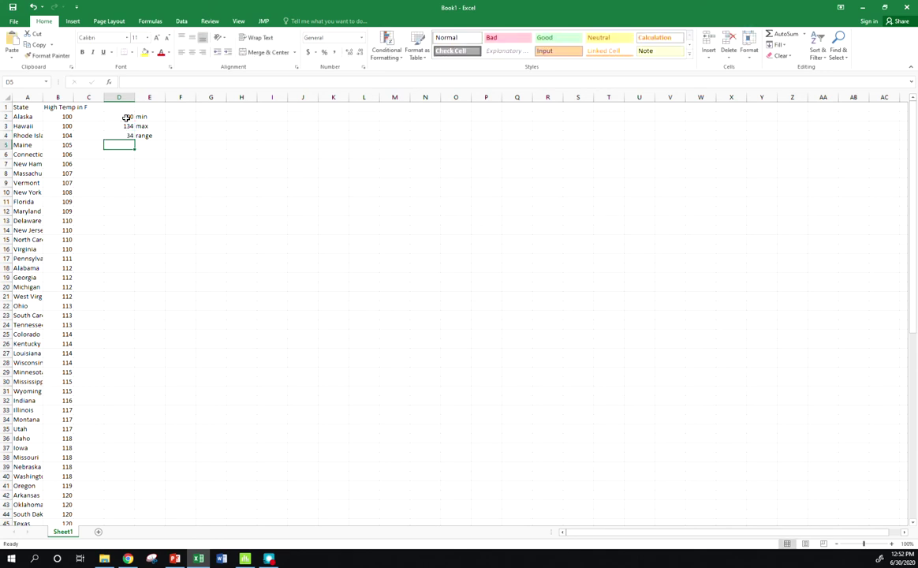
{"action": "left_click", "coordinate": [154, 146]}
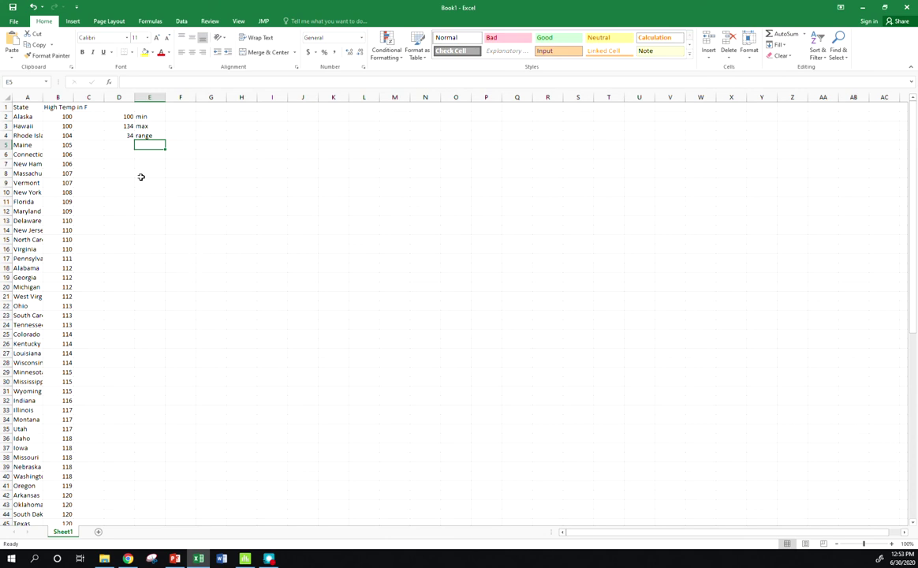
{"action": "left_click", "coordinate": [122, 146]}
- Enter =QUARTILE.INC(B2:B51,1) in D5 to get a first quartile of 110
{"action": "left_click", "coordinate": [145, 145]}
{"action": "type", "text": "=qu"}
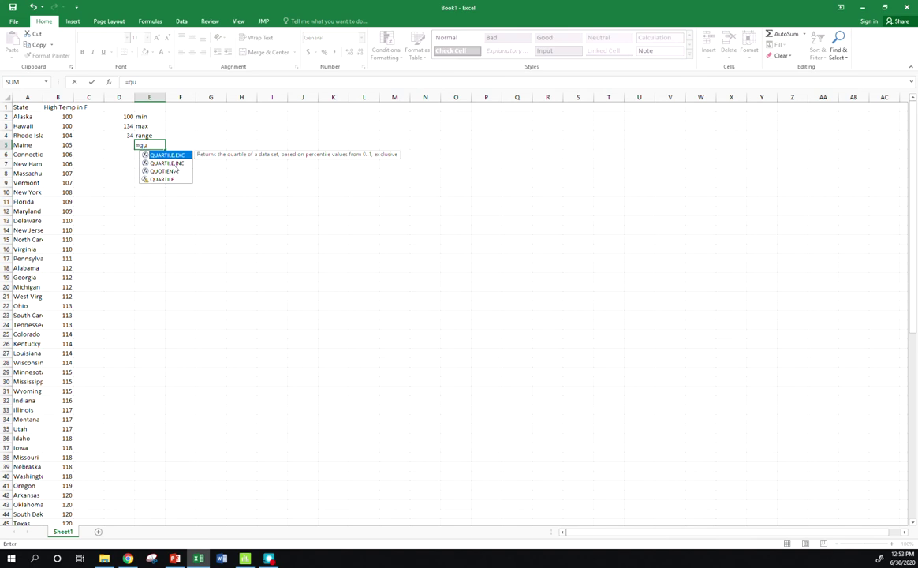
{"action": "left_click", "coordinate": [177, 164]}
{"action": "double_click", "coordinate": [180, 164]}
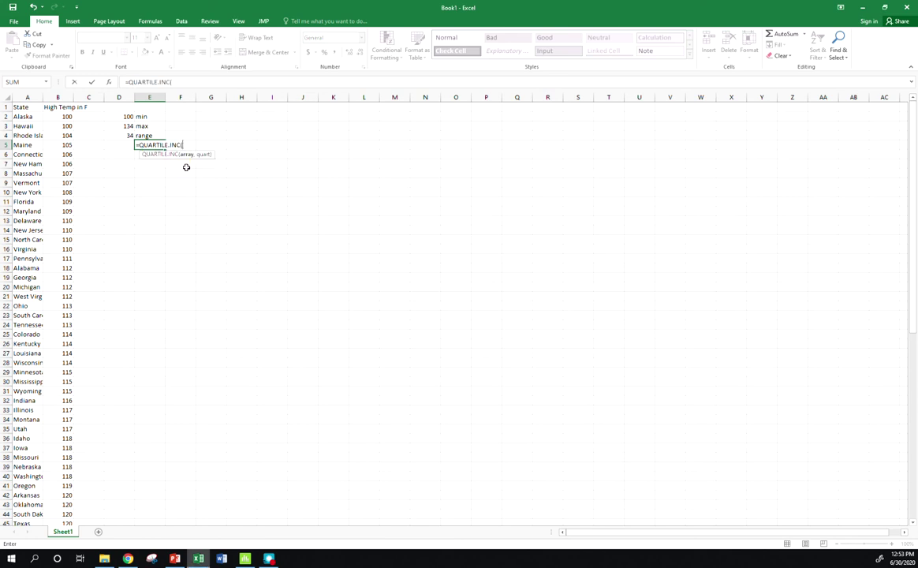
{"action": "left_click_drag", "start_coordinate": [67, 120], "coordinate": [68, 509]}
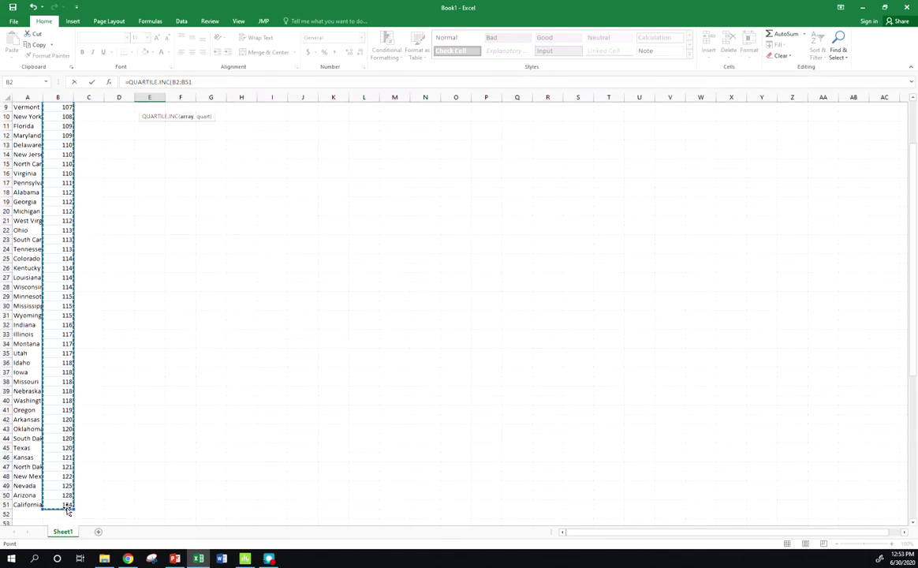
{"action": "type", "text": ","}
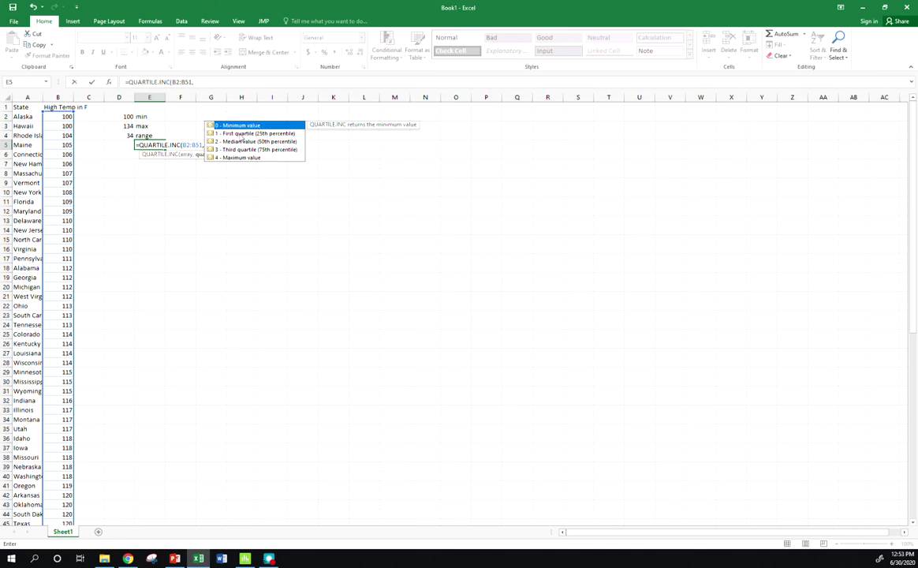
{"action": "left_click", "coordinate": [238, 134]}
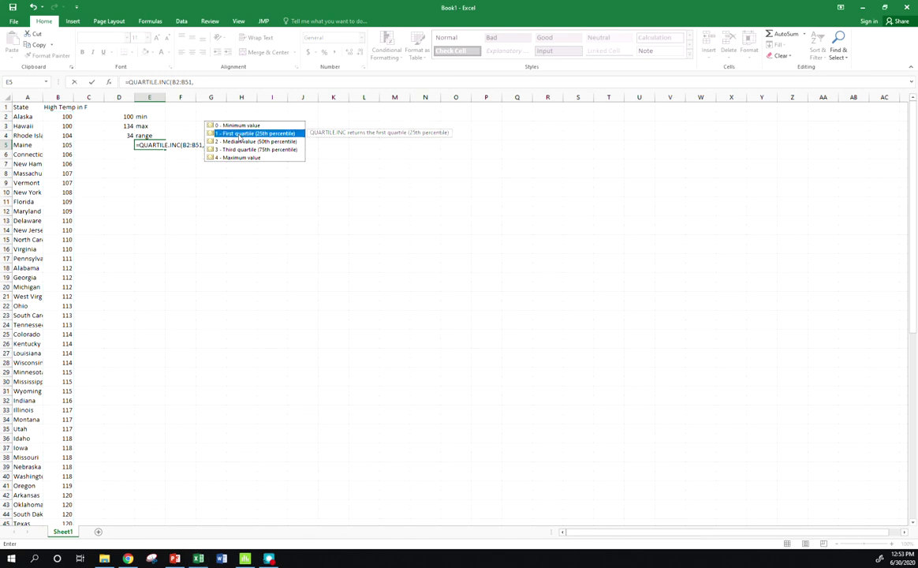
{"action": "double_click", "coordinate": [238, 134]}
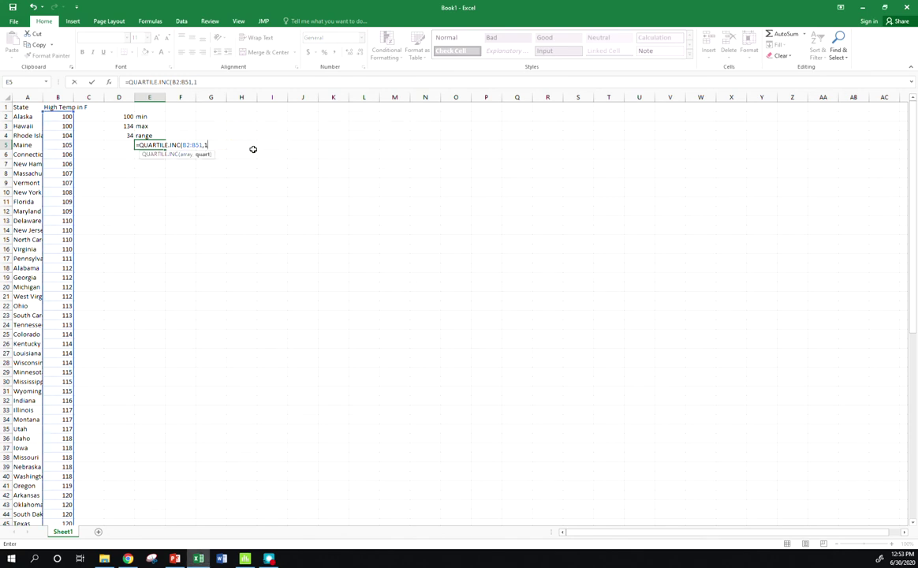
{"action": "type", "text": ")"}
{"action": "key", "text": "ctrl+Return"}
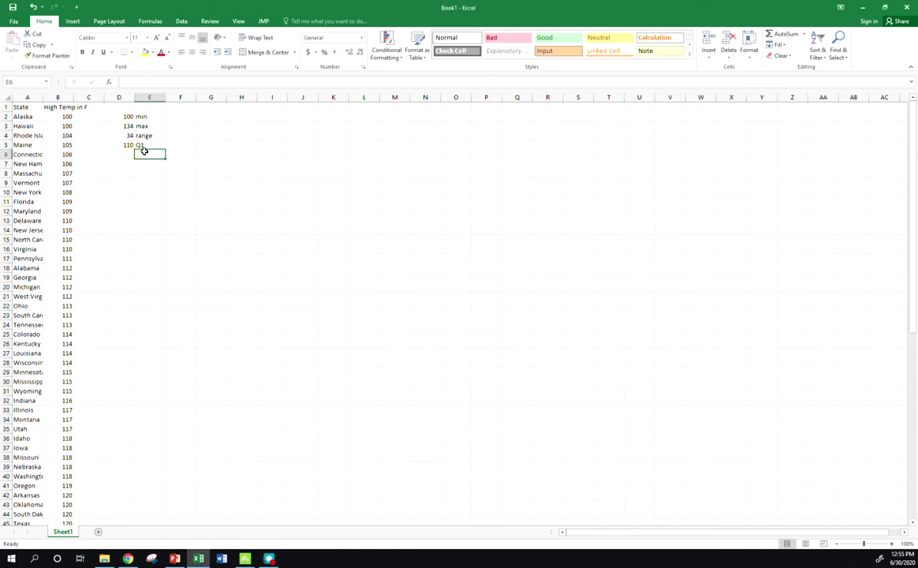
- Enter =QUARTILE.INC(B2:B51,3) in D6 to get a third quartile of 118
{"action": "key", "text": "Left"}
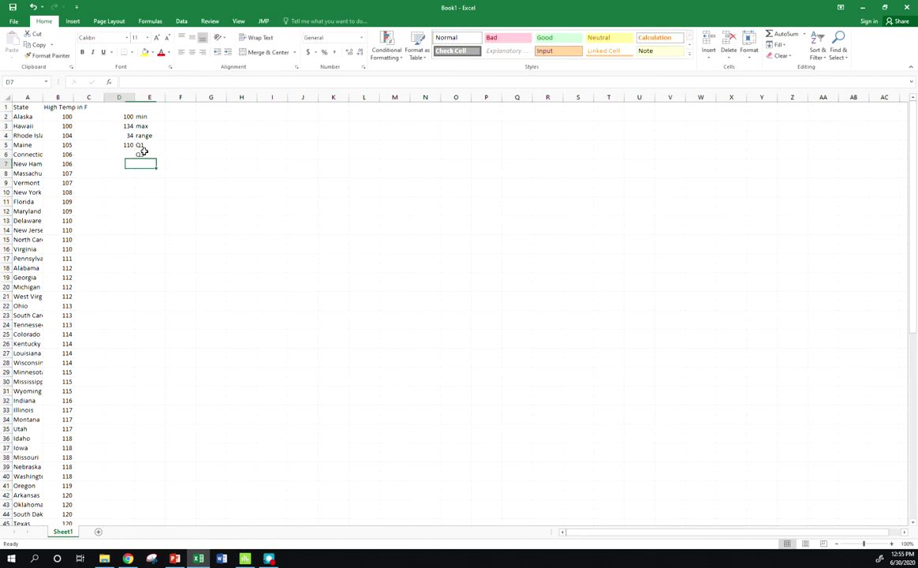
{"action": "type", "text": "="}
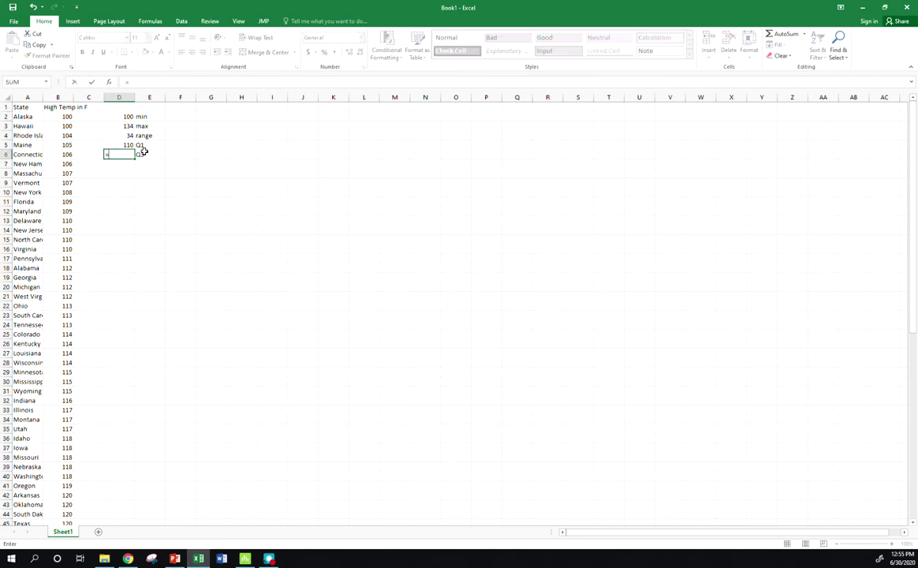
{"action": "type", "text": "qu"}
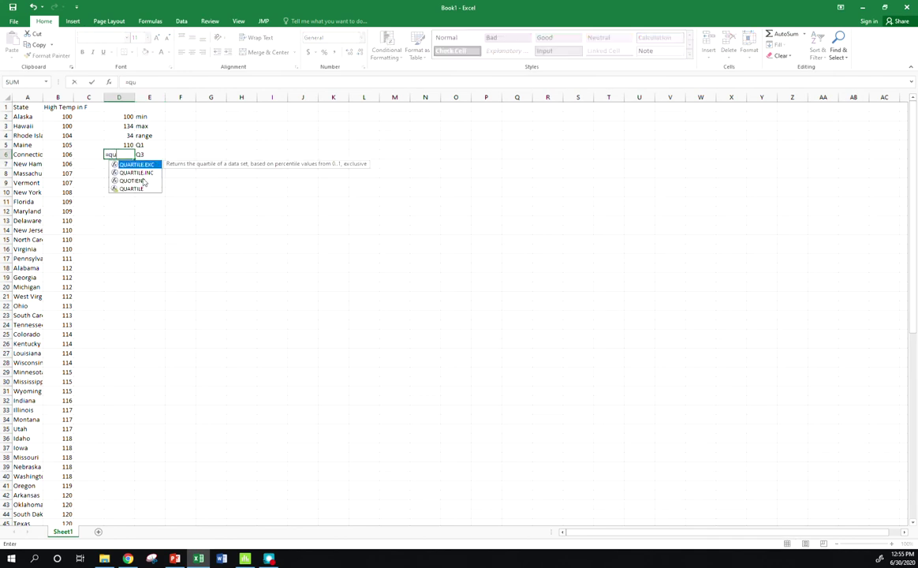
{"action": "double_click", "coordinate": [135, 172]}
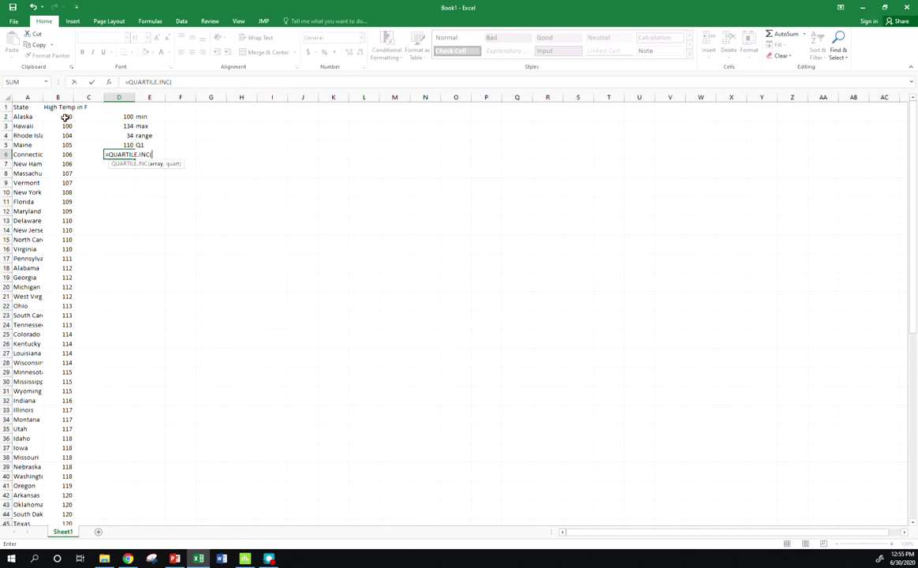
{"action": "left_click_drag", "start_coordinate": [68, 117], "coordinate": [67, 511]}
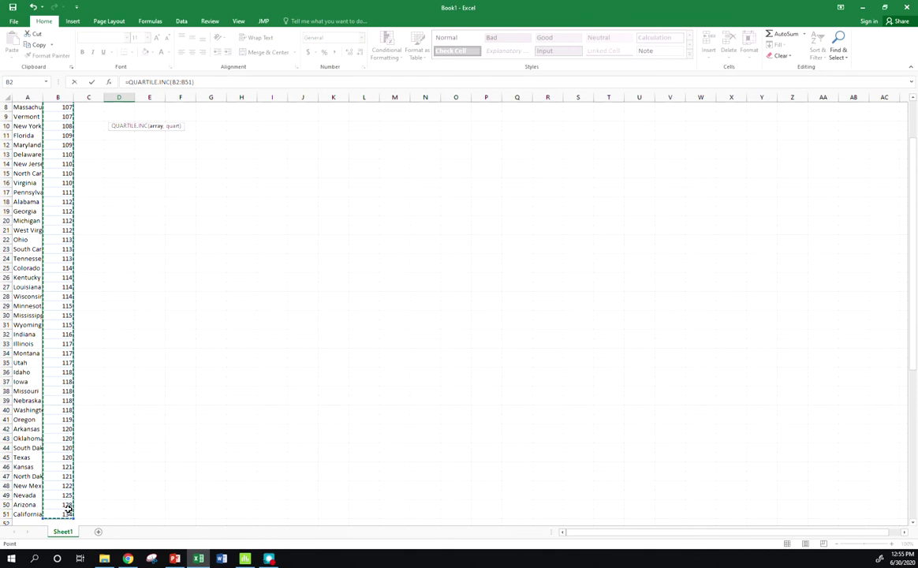
{"action": "type", "text": ")"}
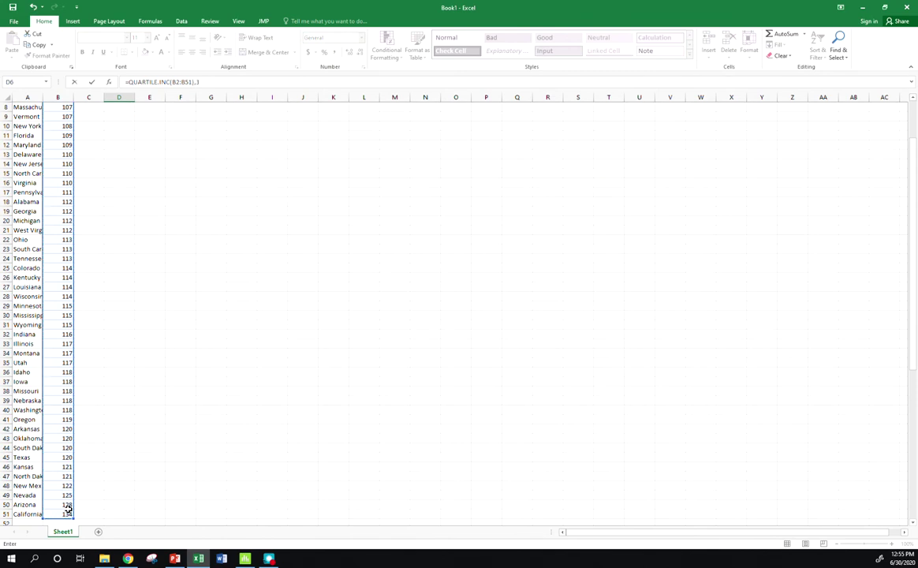
{"action": "key", "text": "Return"}
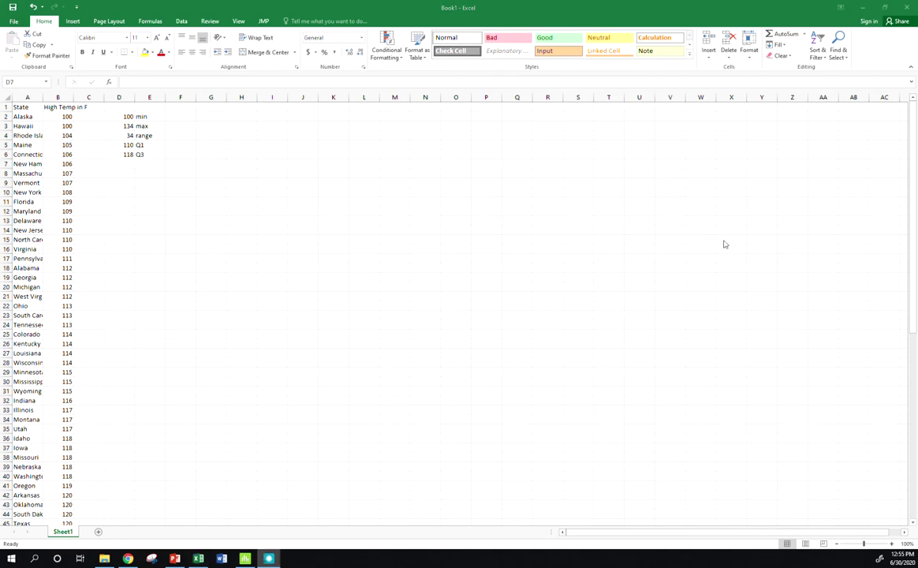
- Label E7 as IQR and enter =D6-D5 in D7, giving 8
{"action": "left_click", "coordinate": [156, 163]}
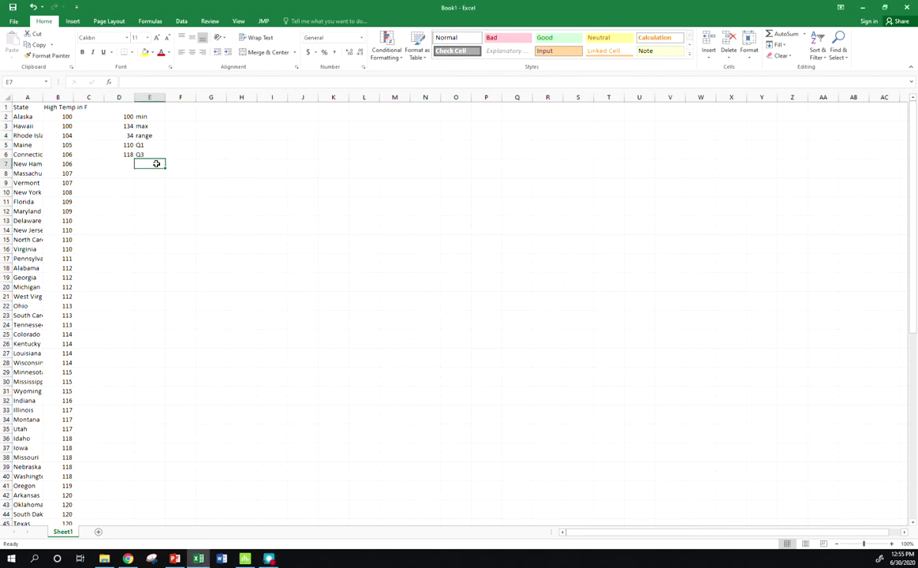
{"action": "key", "text": "BackSpace"}
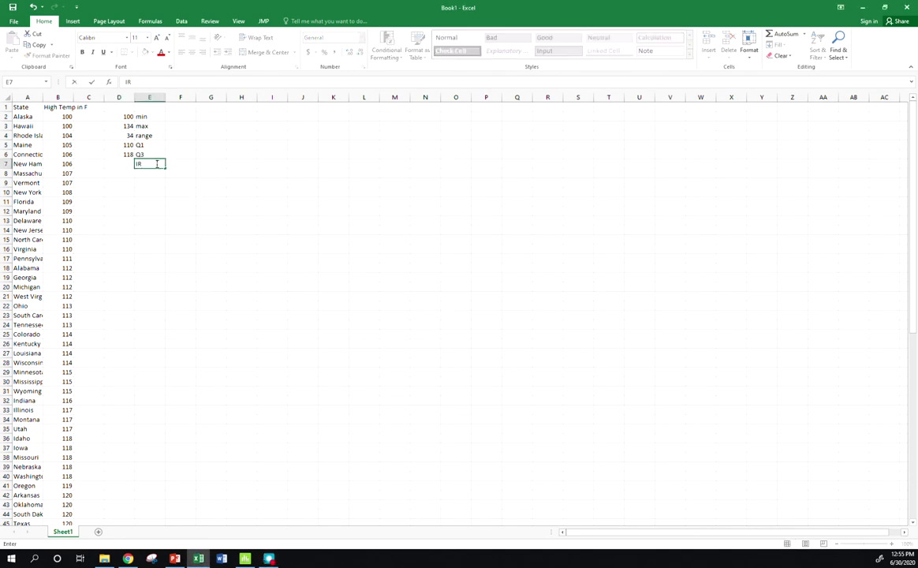
{"action": "type", "text": "IQR"}
{"action": "key", "text": "Return"}
{"action": "key", "text": "Left"}
{"action": "key", "text": "Up"}
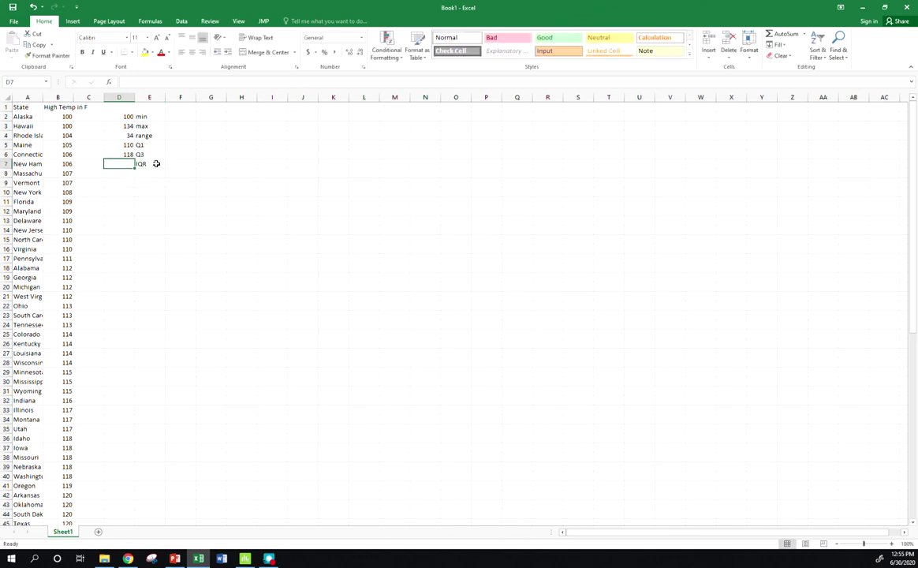
{"action": "type", "text": "="}
{"action": "left_click", "coordinate": [119, 153]}
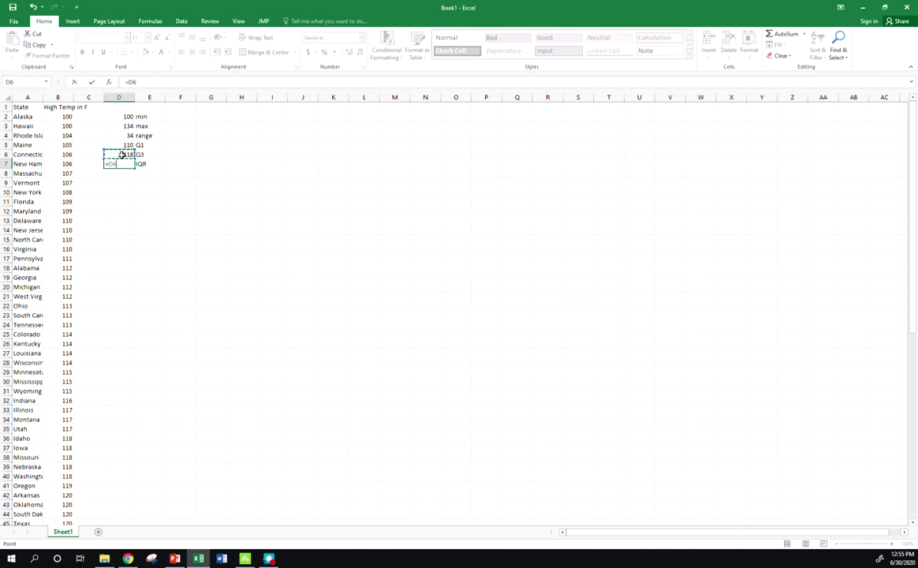
{"action": "type", "text": "-"}
{"action": "left_click", "coordinate": [119, 145]}
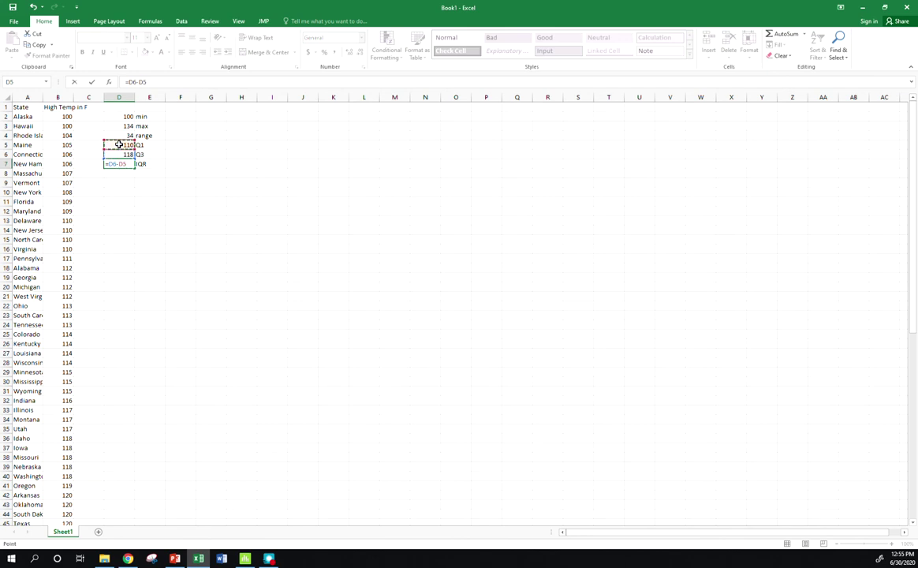
{"action": "key", "text": "Return"}
{"action": "left_click_drag", "start_coordinate": [129, 135], "coordinate": [145, 169]}
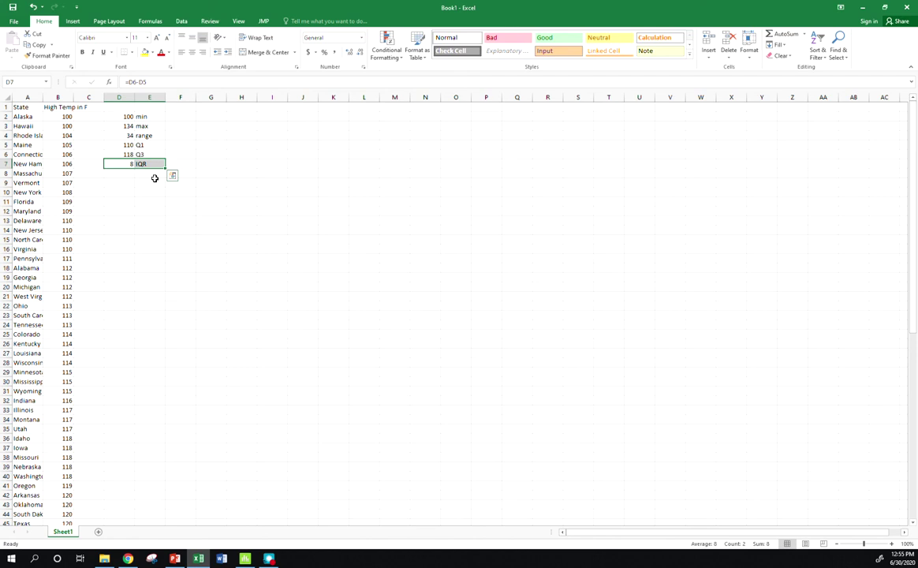
{"action": "left_click", "coordinate": [125, 173]}
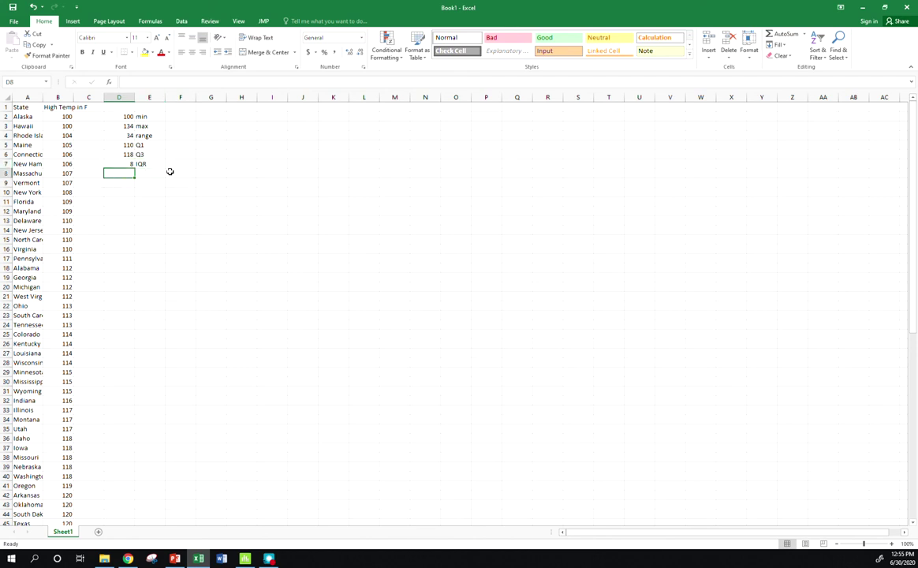
- Delete the D2:E7 summary block and return to the top of column C
{"action": "left_click_drag", "start_coordinate": [130, 117], "coordinate": [143, 167]}
{"action": "key", "text": "Delete"}
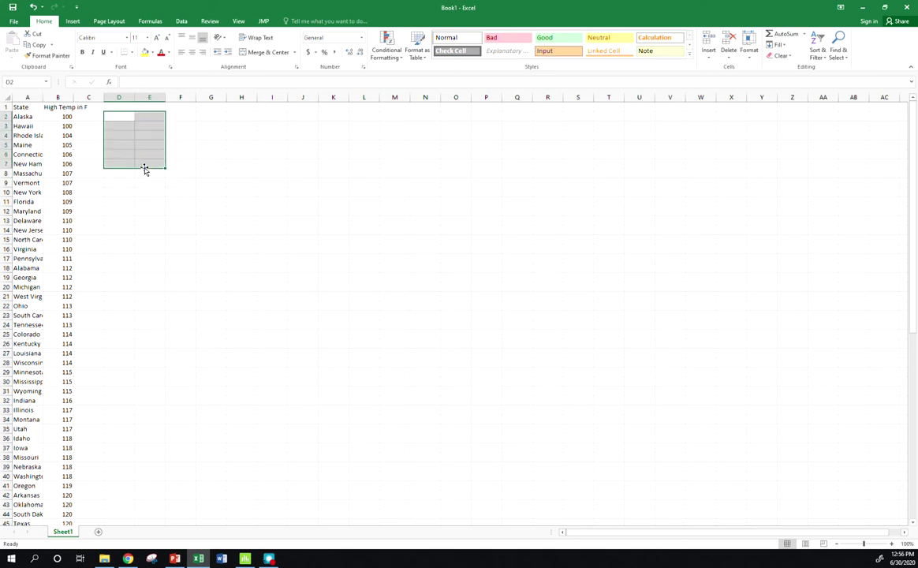
{"action": "key", "text": "Left"}
{"action": "key", "text": "Up"}
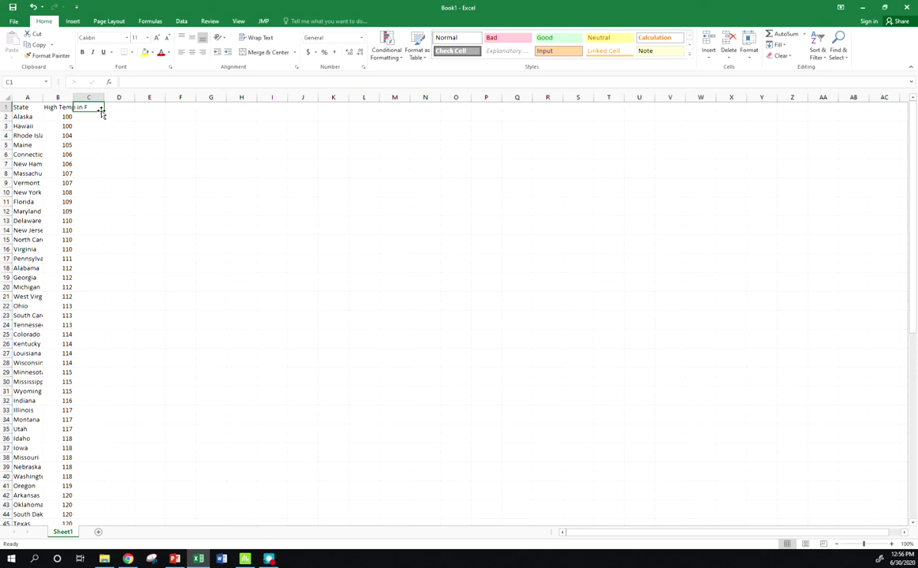
- Enter =AVERAGE(B2:B51) in B52, giving a mean of 114.14
{"action": "scroll", "coordinate": [180, 324], "scroll_direction": "down", "scroll_amount": 10}
{"action": "left_click", "coordinate": [71, 306]}
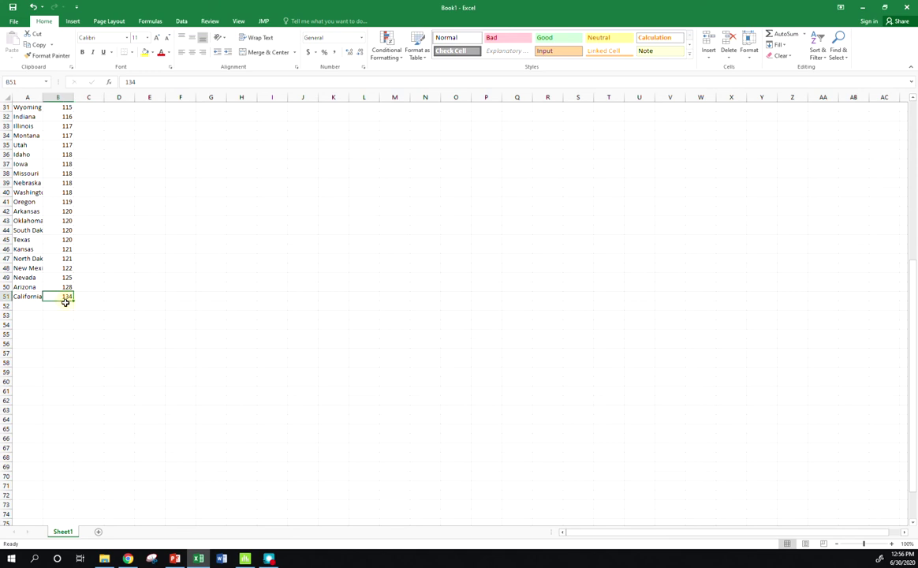
{"action": "type", "text": "=aver"}
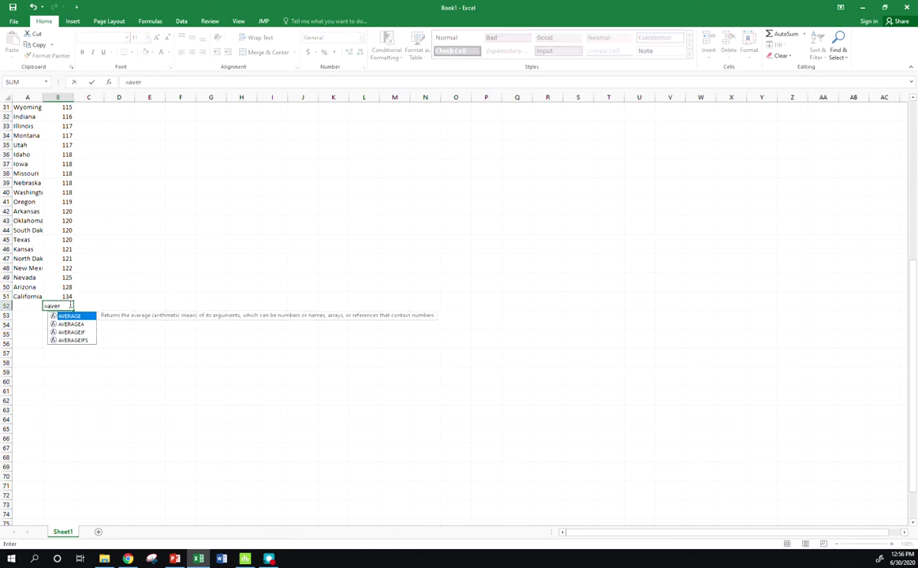
{"action": "double_click", "coordinate": [71, 316]}
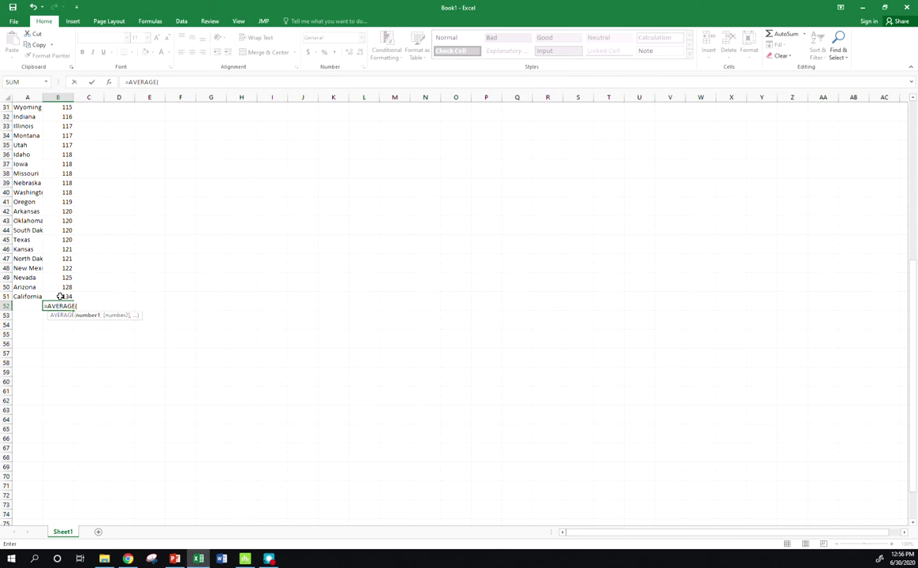
{"action": "left_click_drag", "start_coordinate": [60, 296], "coordinate": [59, 114]}
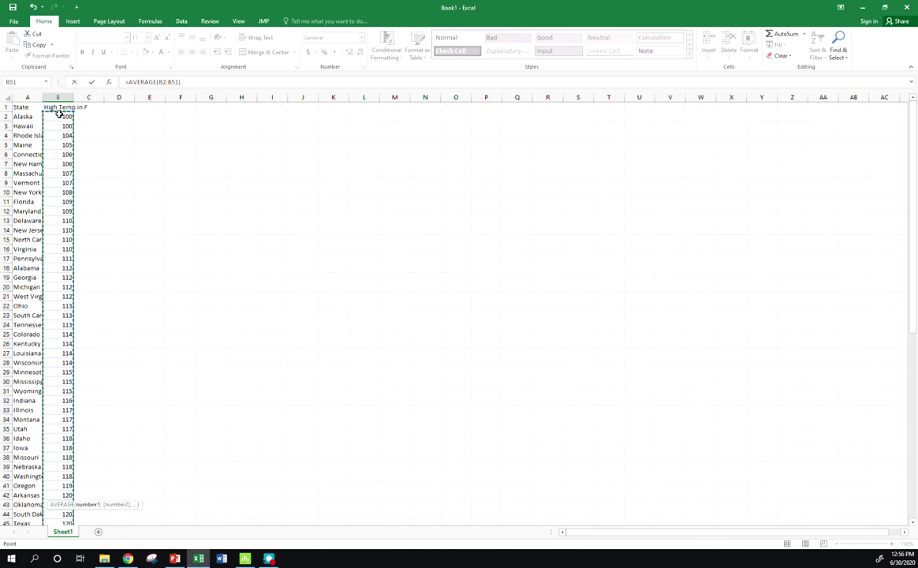
{"action": "key", "text": "Return"}
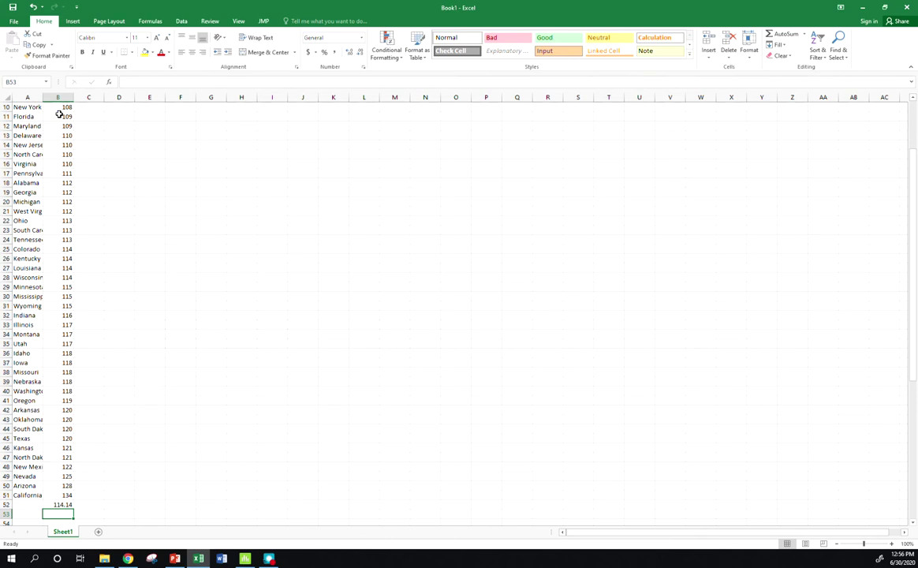
{"action": "left_click", "coordinate": [64, 505]}
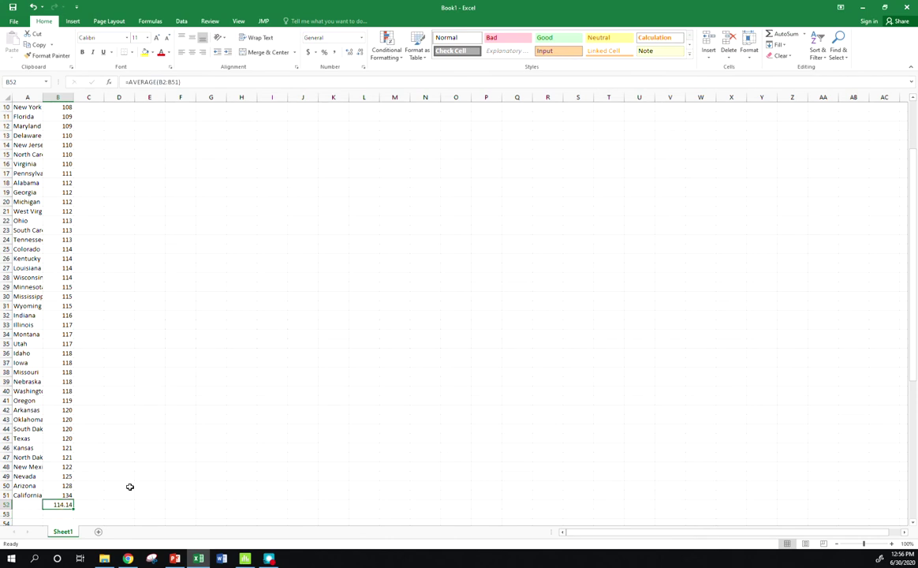
{"action": "scroll", "coordinate": [131, 486], "scroll_direction": "up", "scroll_amount": 3}
{"action": "left_click", "coordinate": [94, 119]}
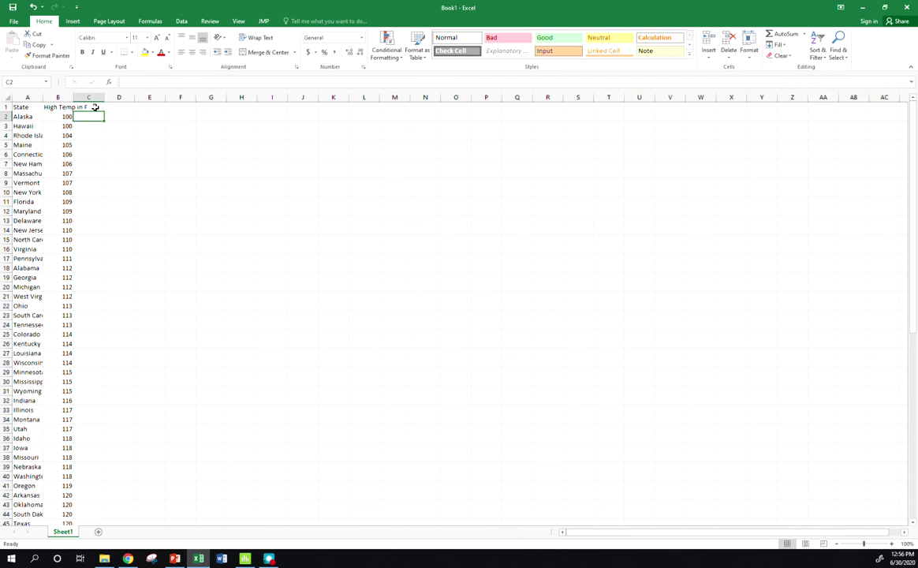
- Head column C 'x-mean' and fill C2:C51 with =B2-114.14 deviations
{"action": "left_click", "coordinate": [95, 108]}
{"action": "type", "text": "x"}
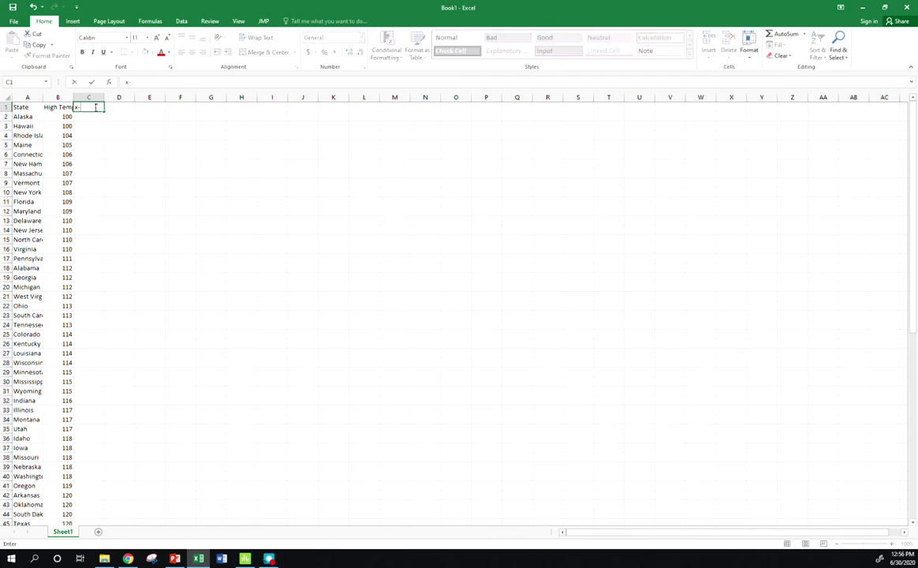
{"action": "type", "text": "-mean"}
{"action": "key", "text": "Return"}
{"action": "type", "text": "="}
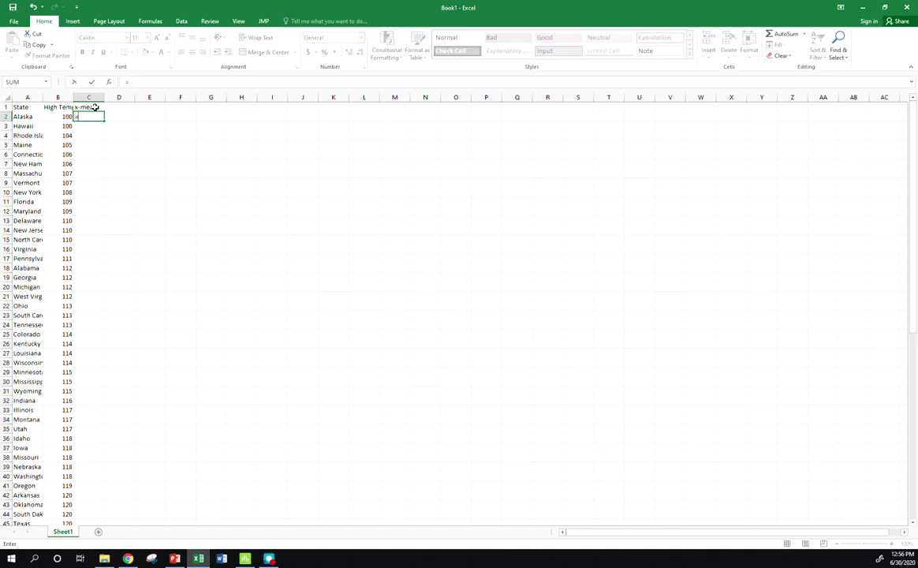
{"action": "left_click", "coordinate": [59, 117]}
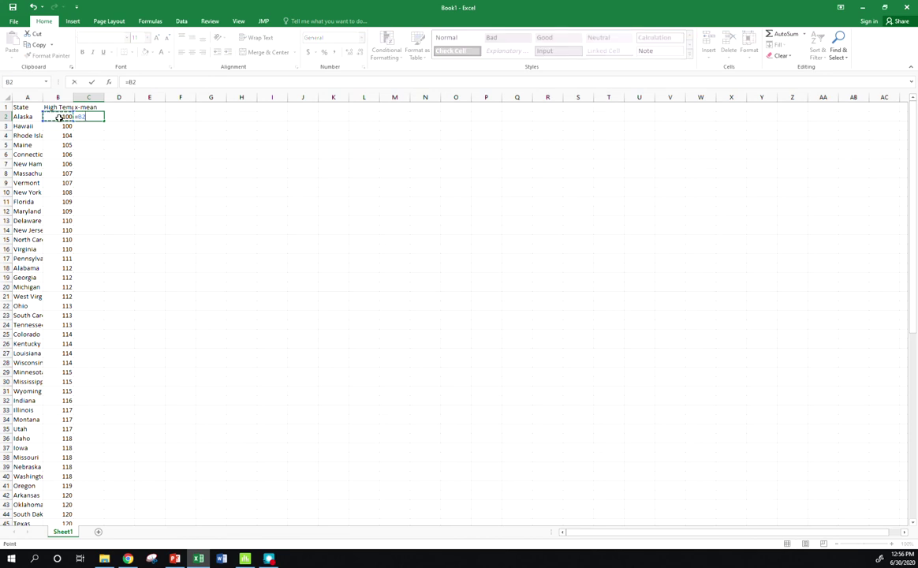
{"action": "type", "text": "-114.14"}
{"action": "key", "text": "ctrl+Return"}
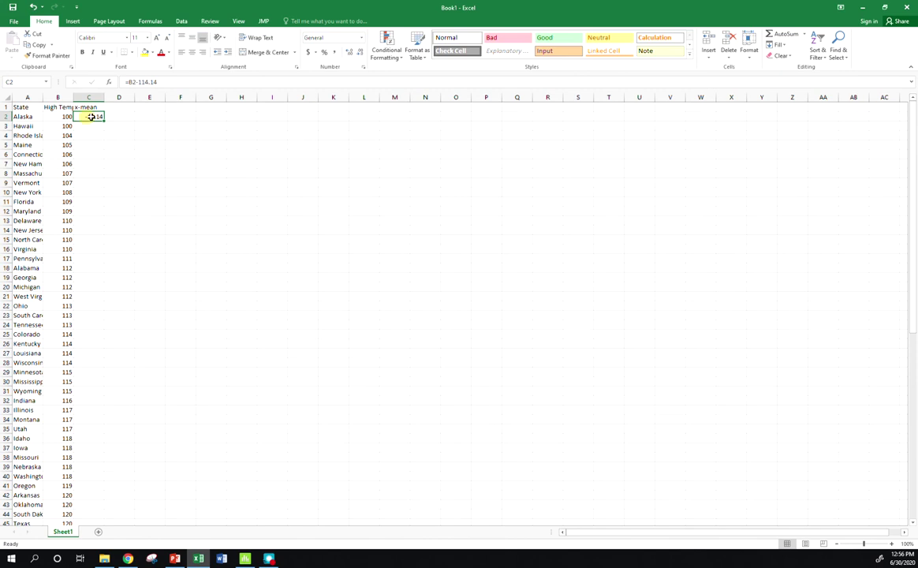
{"action": "left_click_drag", "start_coordinate": [103, 121], "coordinate": [92, 501]}
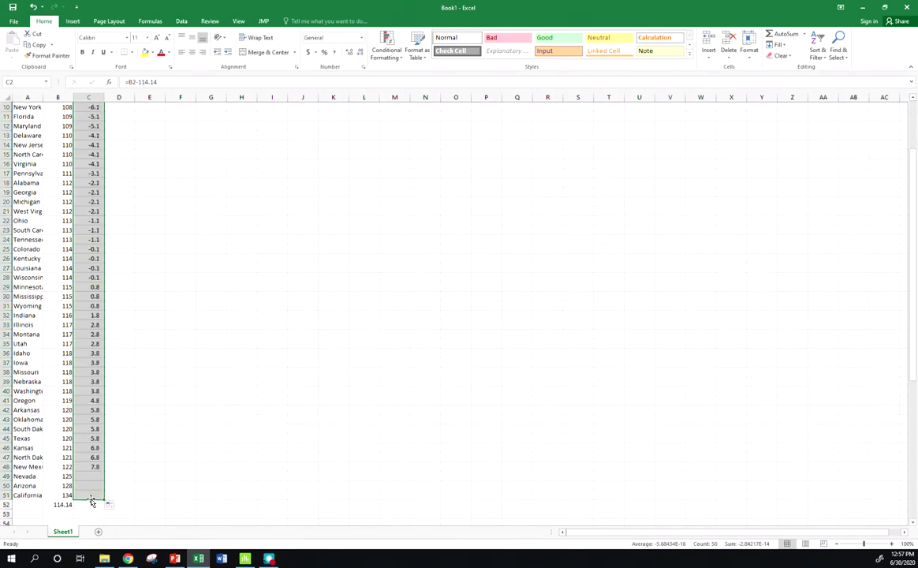
{"action": "scroll", "coordinate": [85, 496], "scroll_direction": "up", "scroll_amount": 3}
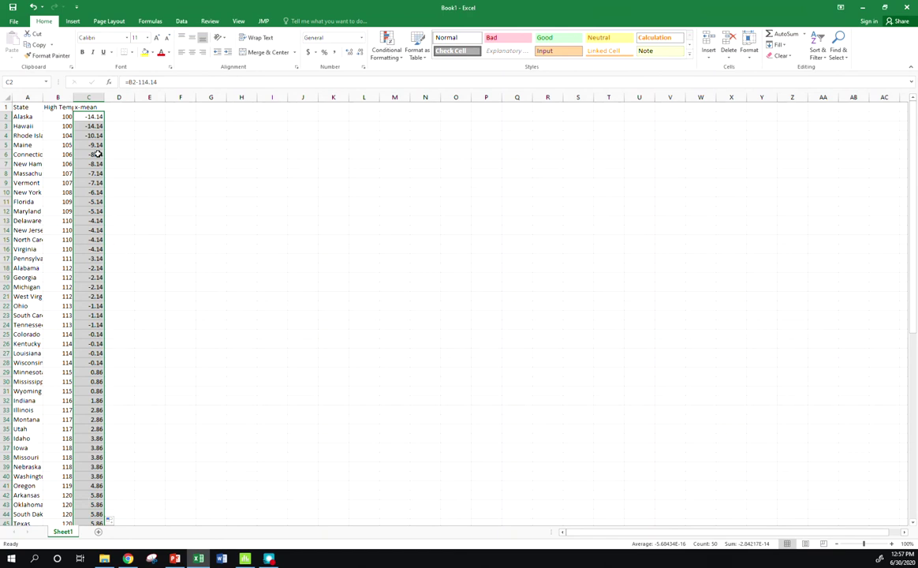
{"action": "left_click_drag", "start_coordinate": [96, 117], "coordinate": [96, 314]}
{"action": "scroll", "coordinate": [100, 356], "scroll_direction": "down", "scroll_amount": 10}
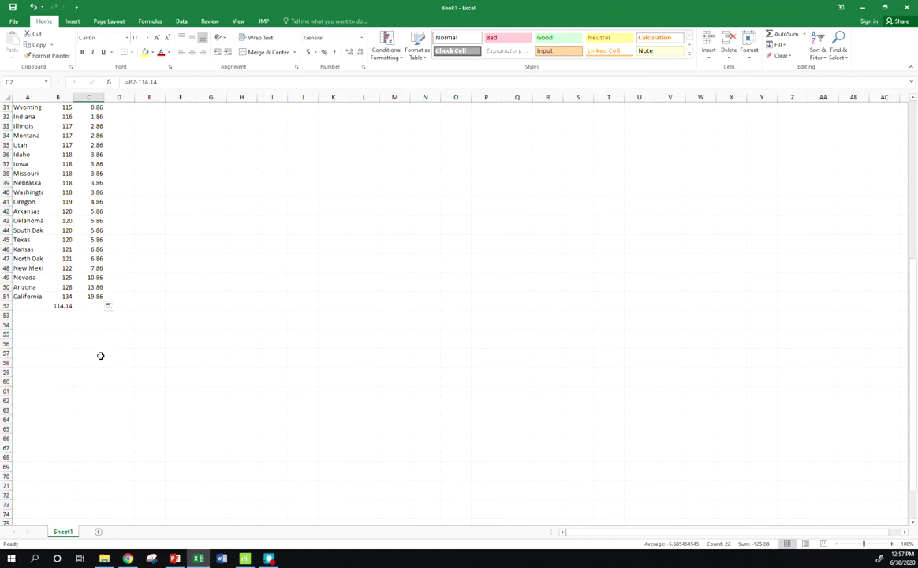
{"action": "left_click", "coordinate": [91, 306]}
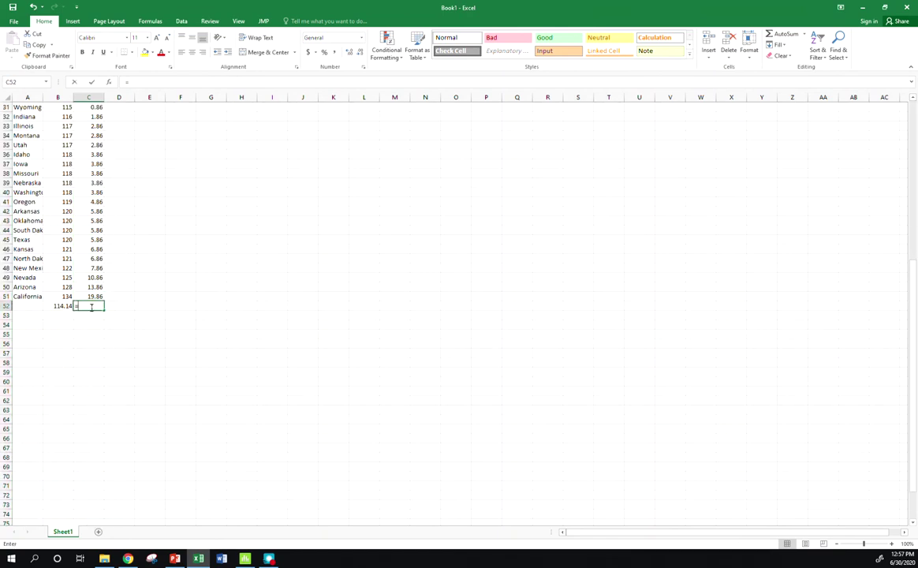
{"action": "type", "text": "=sum("}
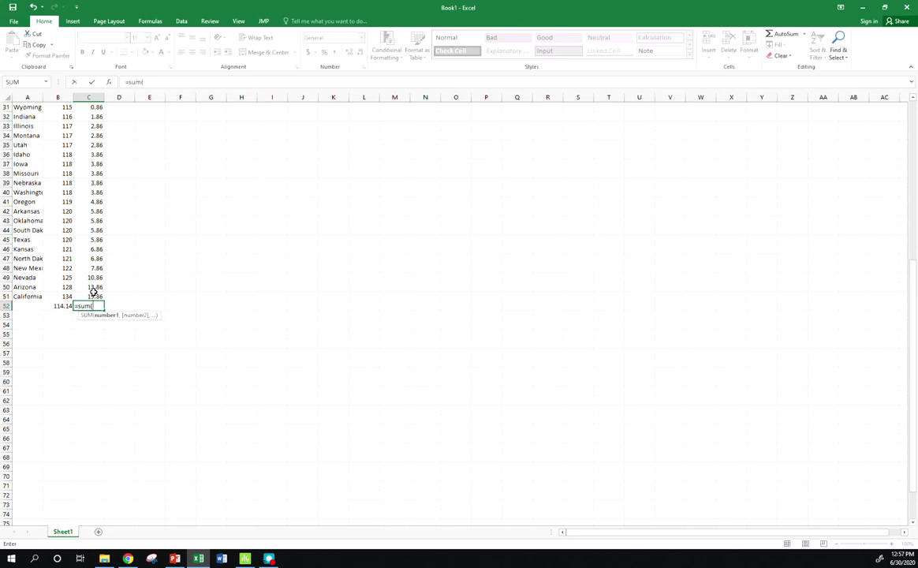
{"action": "left_click_drag", "start_coordinate": [90, 297], "coordinate": [95, 116]}
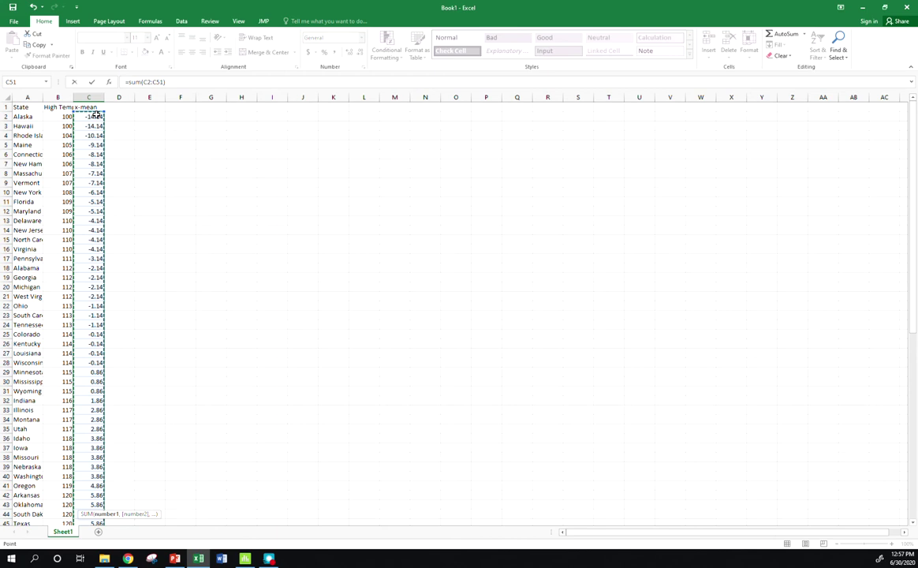
{"action": "key", "text": "Return"}
{"action": "scroll", "coordinate": [113, 513], "scroll_direction": "down", "scroll_amount": 4}
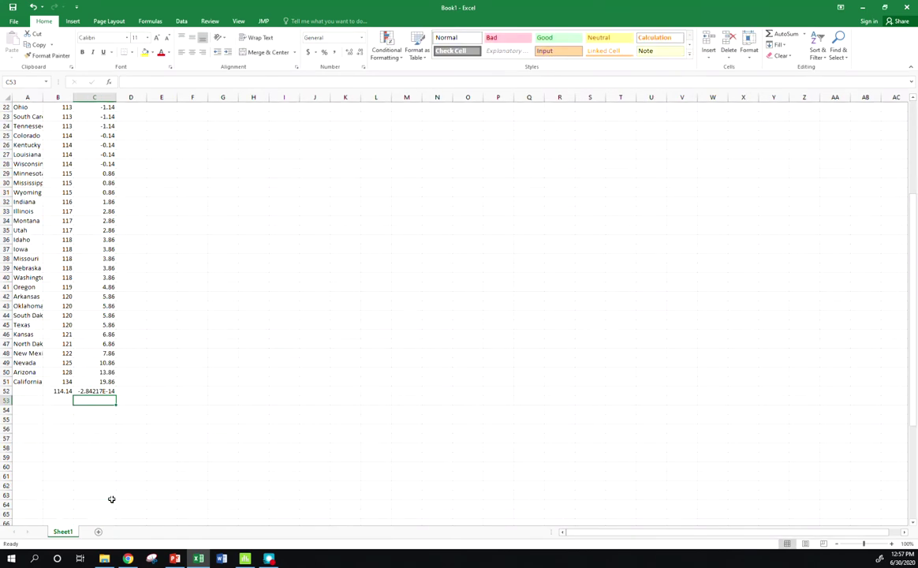
{"action": "left_click", "coordinate": [100, 391]}
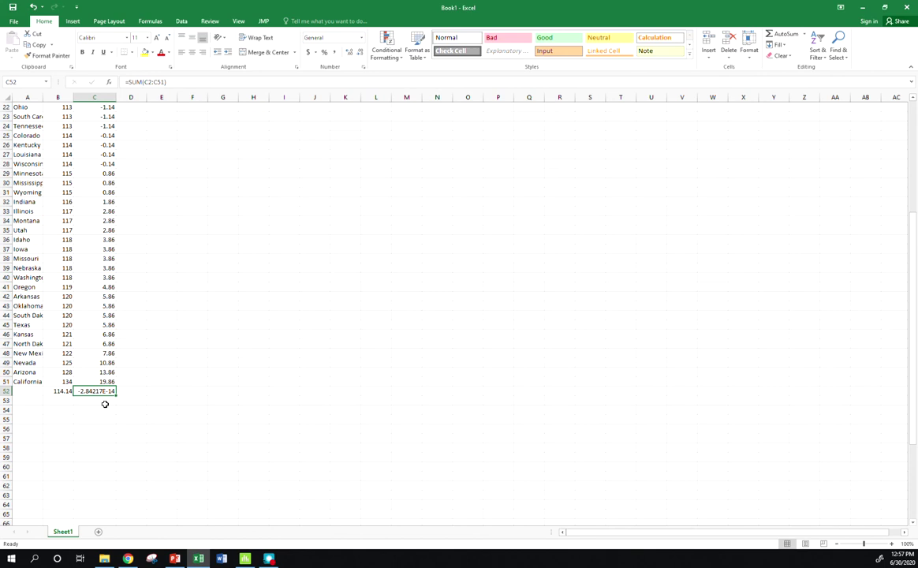
{"action": "key", "text": "Delete"}
{"action": "scroll", "coordinate": [137, 394], "scroll_direction": "up", "scroll_amount": 7}
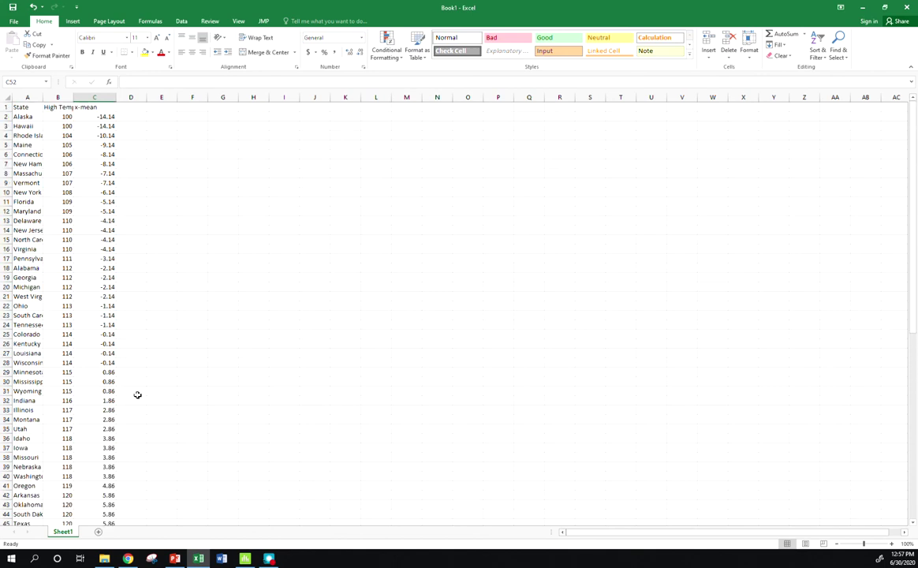
- Head column D '^2' and fill D2:D51 with =C2^2 squared deviations
{"action": "left_click", "coordinate": [129, 106]}
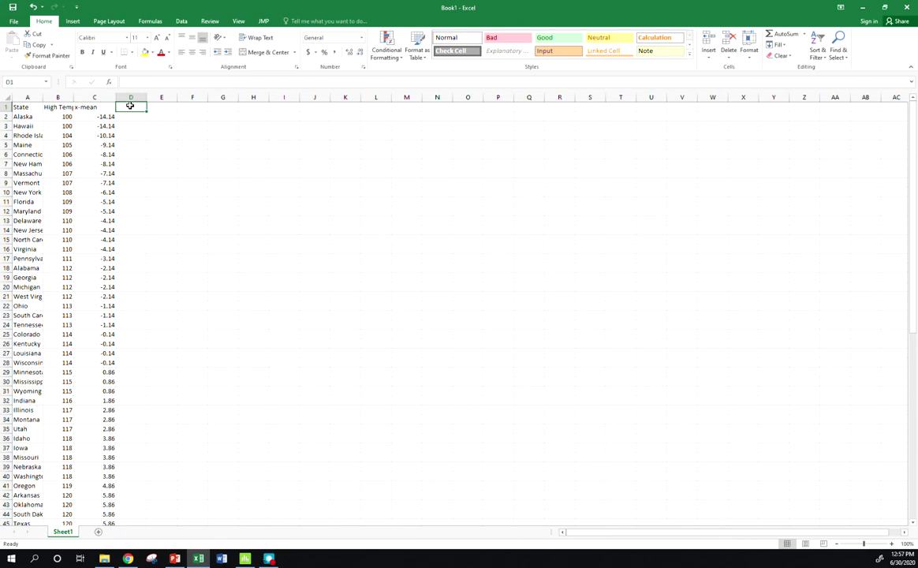
{"action": "type", "text": "^2"}
{"action": "key", "text": "Return"}
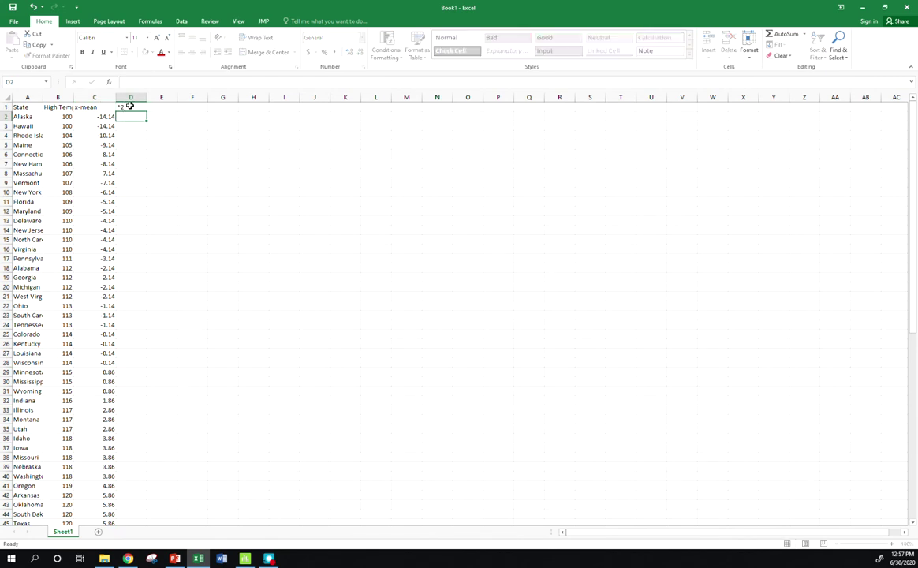
{"action": "type", "text": "="}
{"action": "left_click", "coordinate": [105, 117]}
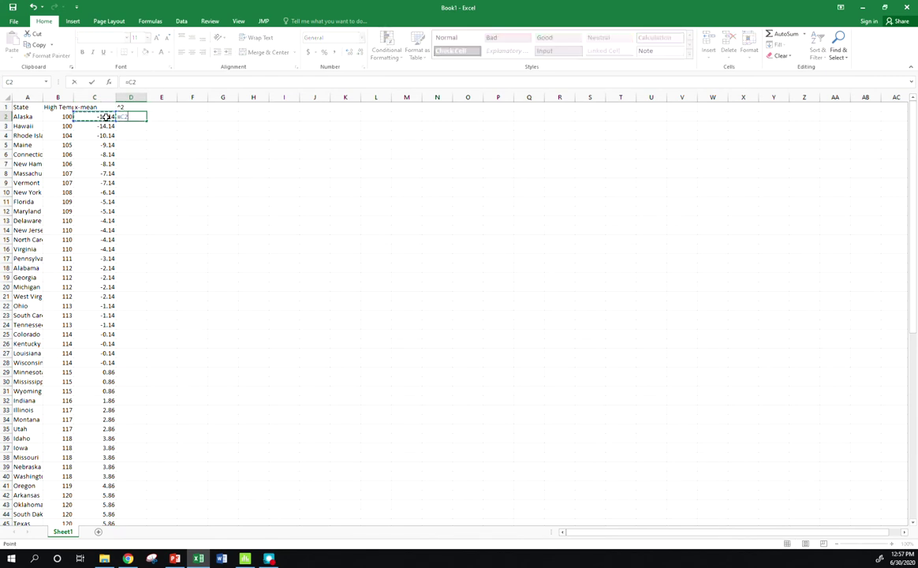
{"action": "type", "text": "^2"}
{"action": "key", "text": "ctrl+Return"}
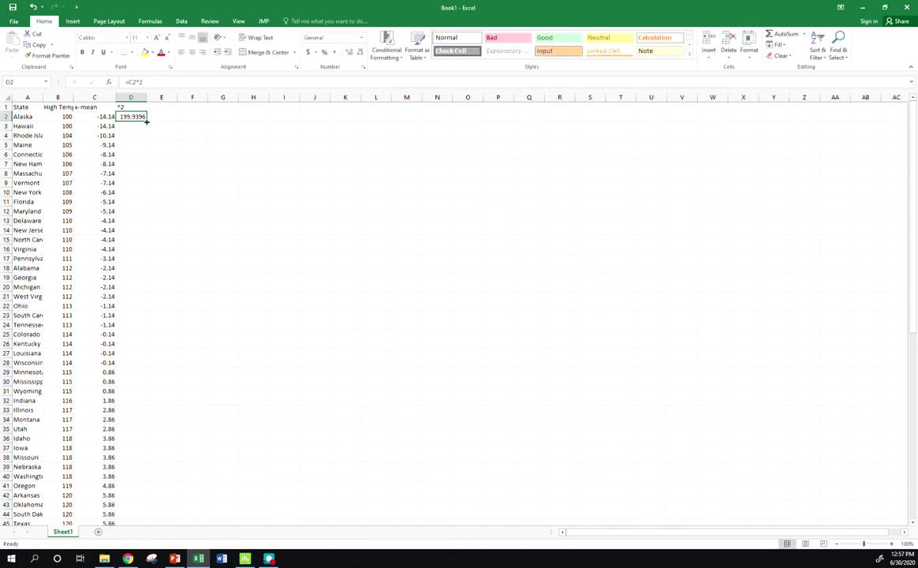
{"action": "left_click_drag", "start_coordinate": [146, 121], "coordinate": [134, 502]}
- Enter =SUM(D2:D51) in D52, totalling 2138.02
{"action": "left_click", "coordinate": [142, 504]}
{"action": "type", "text": "=sum("}
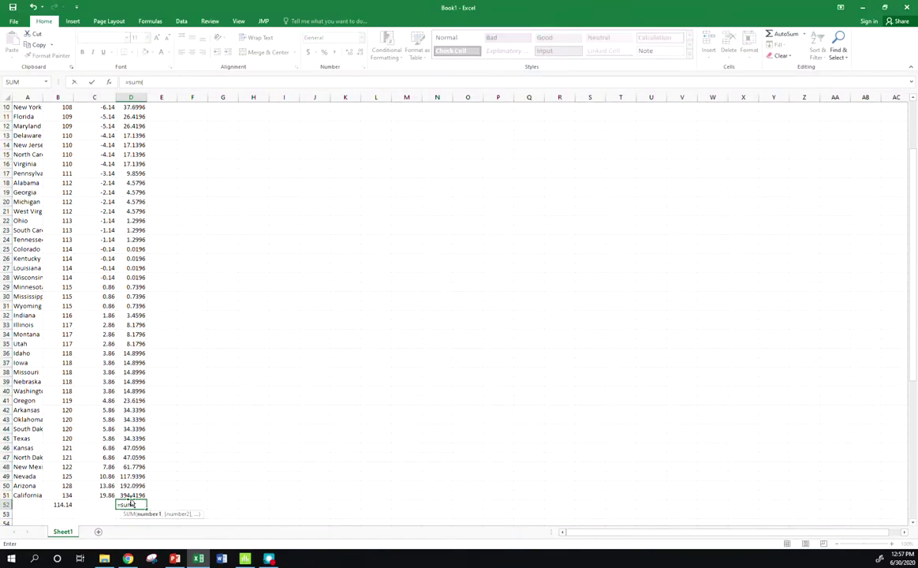
{"action": "left_click_drag", "start_coordinate": [131, 494], "coordinate": [141, 117]}
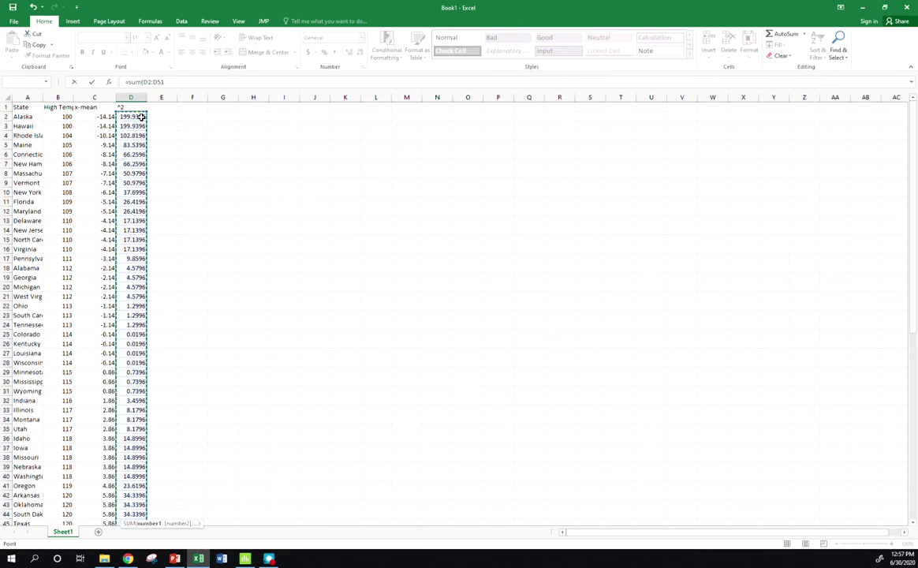
{"action": "key", "text": "Return"}
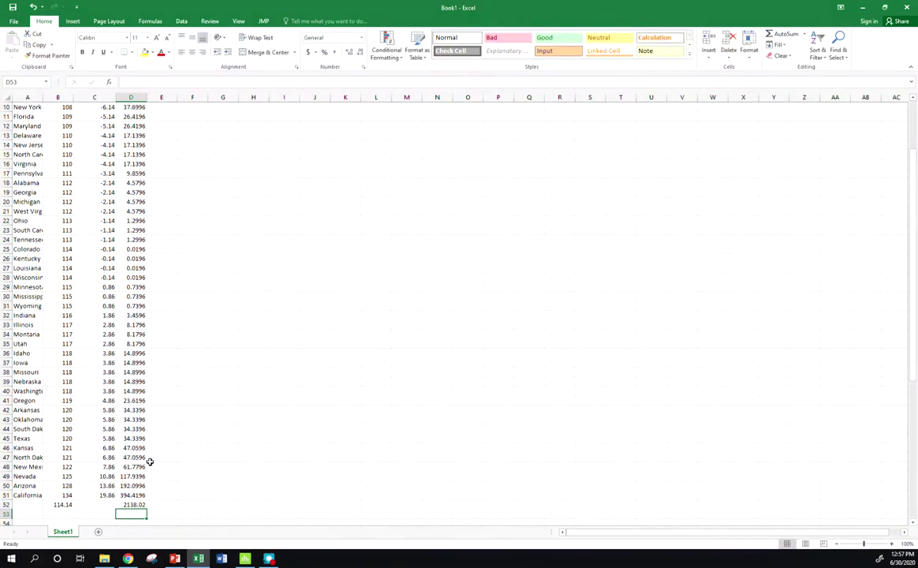
{"action": "left_click", "coordinate": [132, 504]}
{"action": "scroll", "coordinate": [181, 503], "scroll_direction": "down", "scroll_amount": 4}
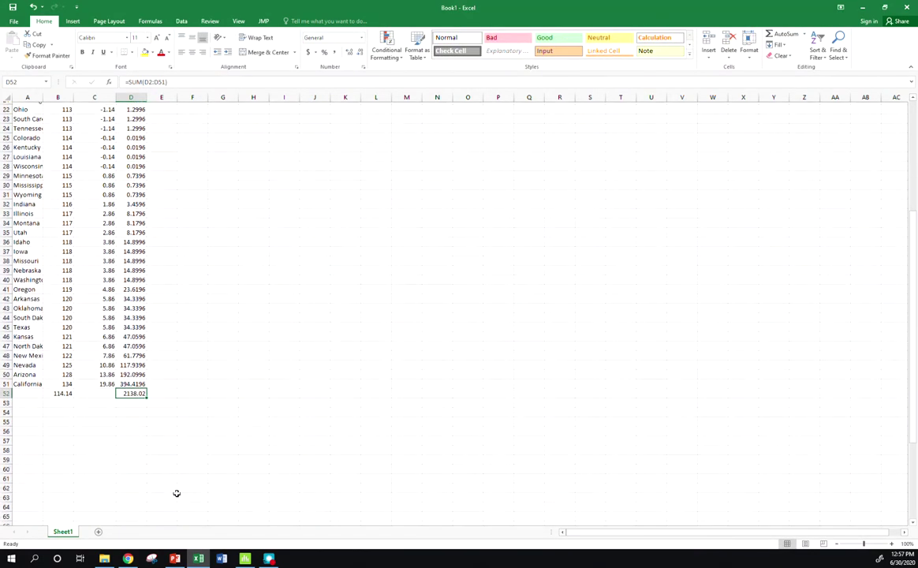
{"action": "left_click", "coordinate": [141, 400]}
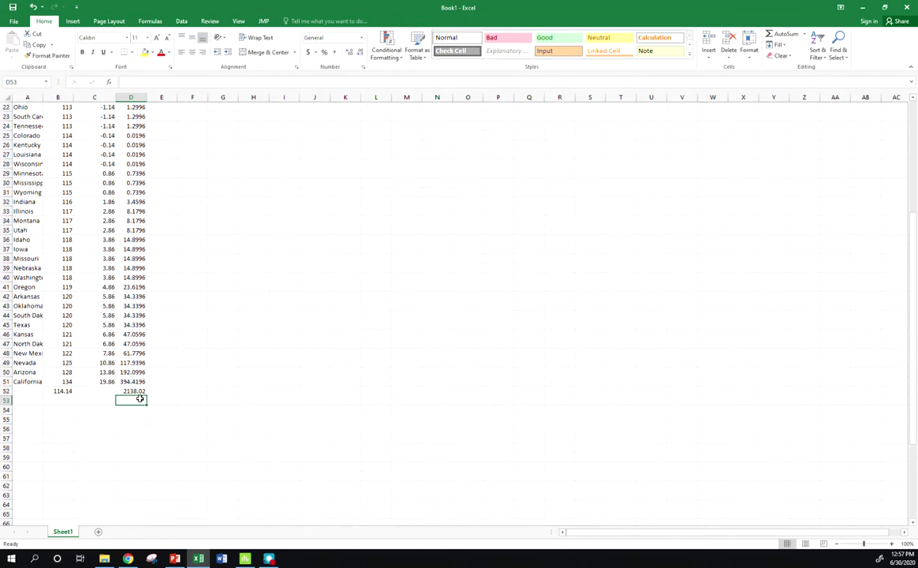
{"action": "left_click", "coordinate": [140, 392]}
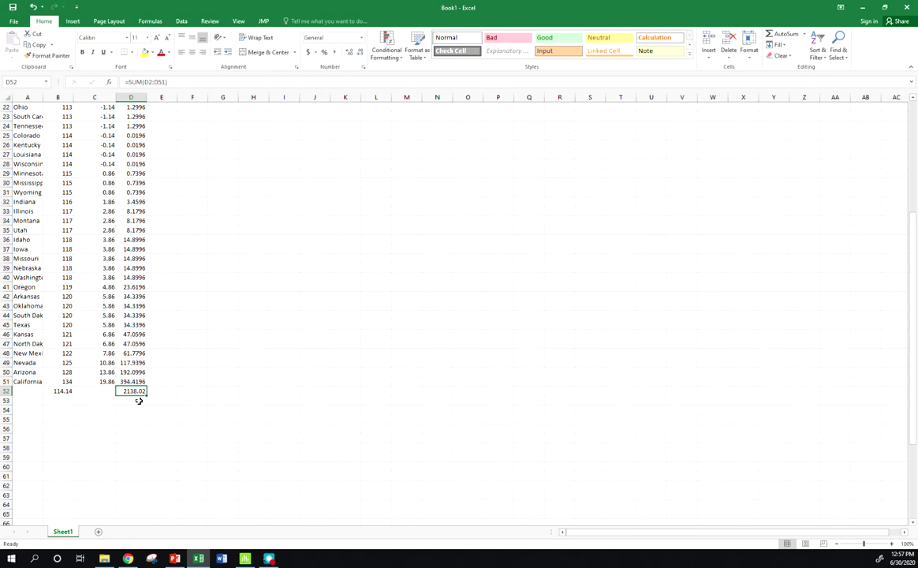
{"action": "left_click", "coordinate": [139, 401]}
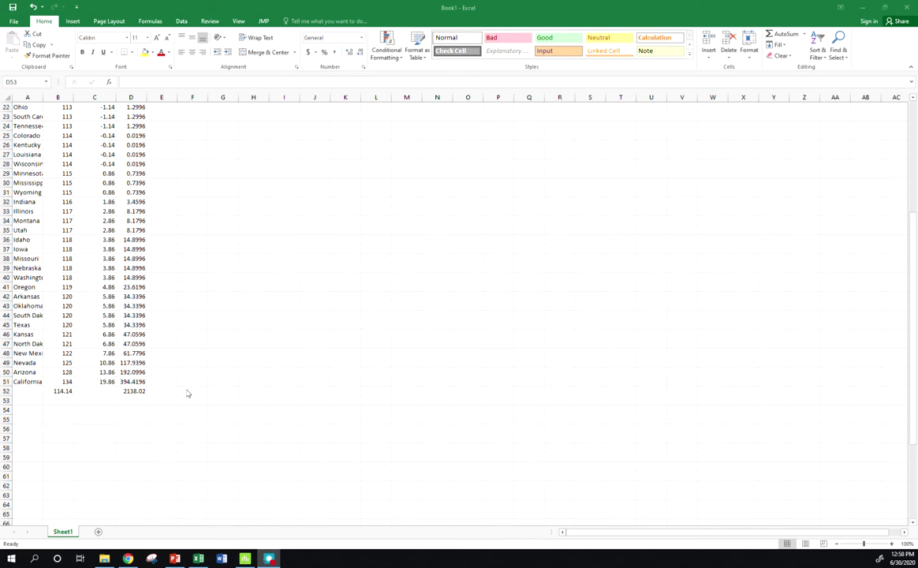
{"action": "left_click", "coordinate": [139, 391]}
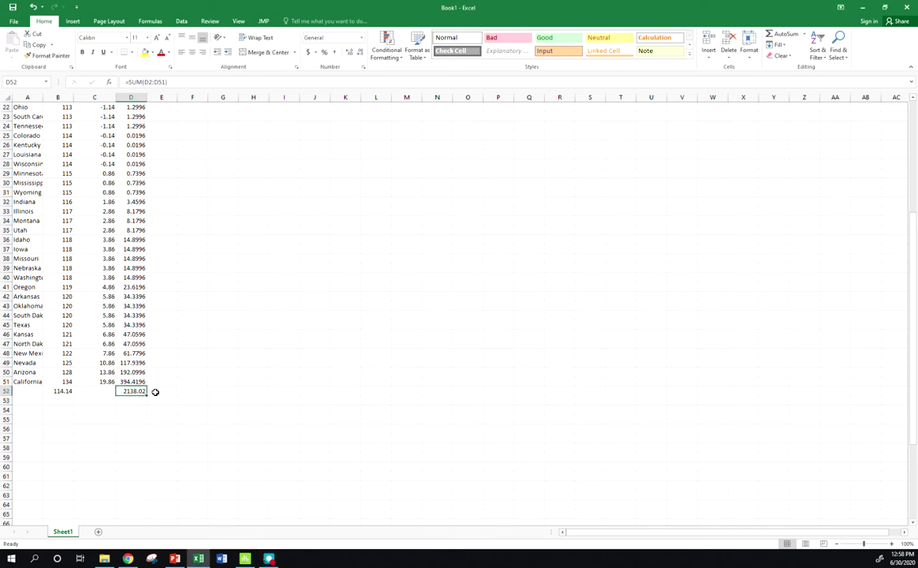
{"action": "left_click", "coordinate": [155, 391]}
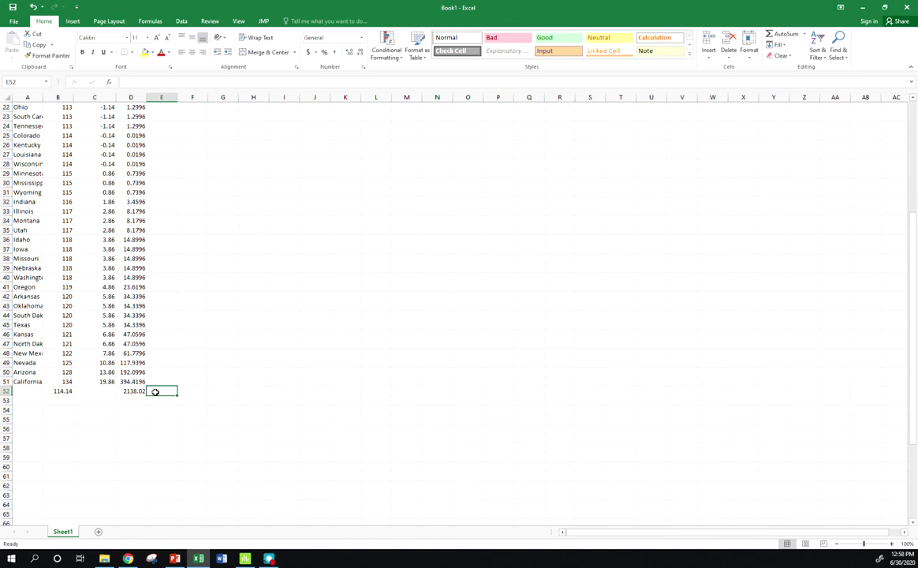
- Enter counts 50 labelled N in row 52 and 49 labelled n-1 in row 53
{"action": "type", "text": "50"}
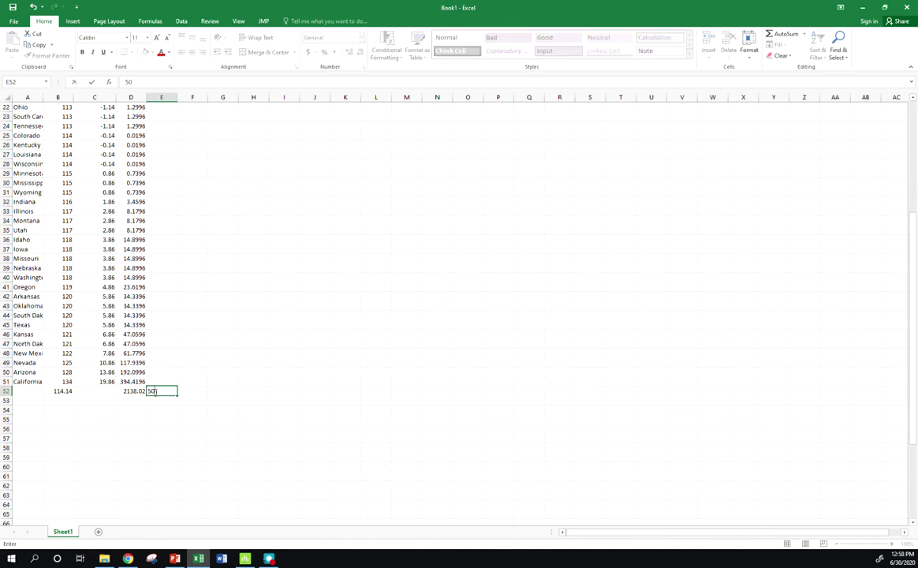
{"action": "key", "text": "Tab"}
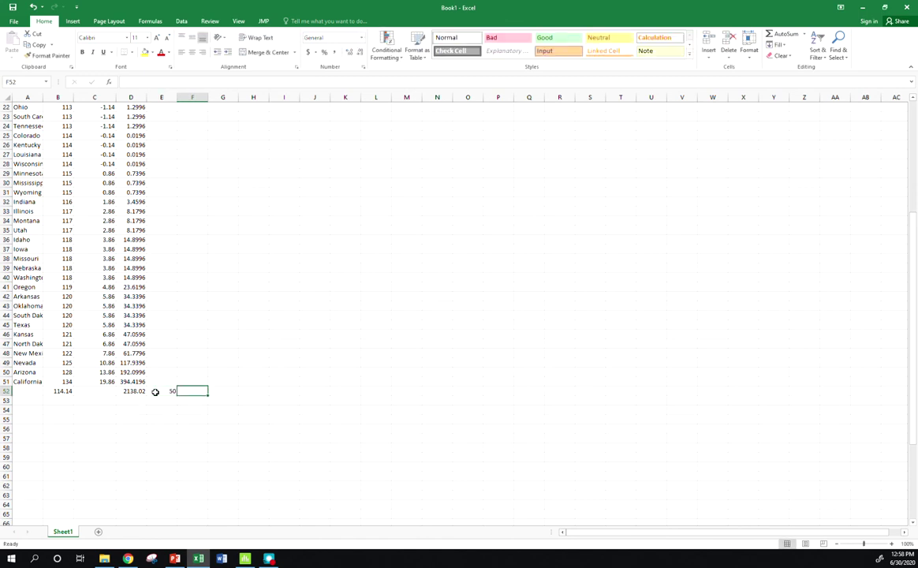
{"action": "type", "text": "N"}
{"action": "key", "text": "Return"}
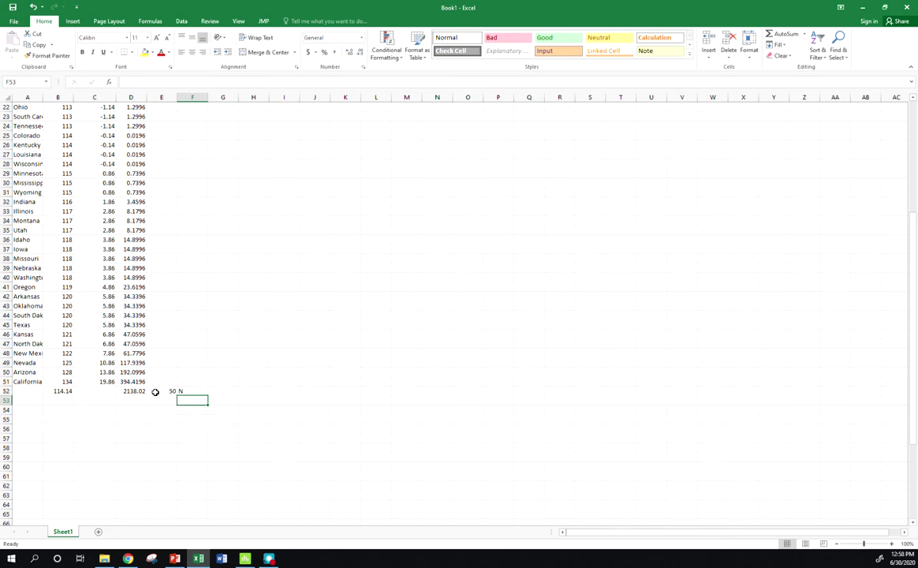
{"action": "type", "text": "n-1"}
{"action": "key", "text": "Return"}
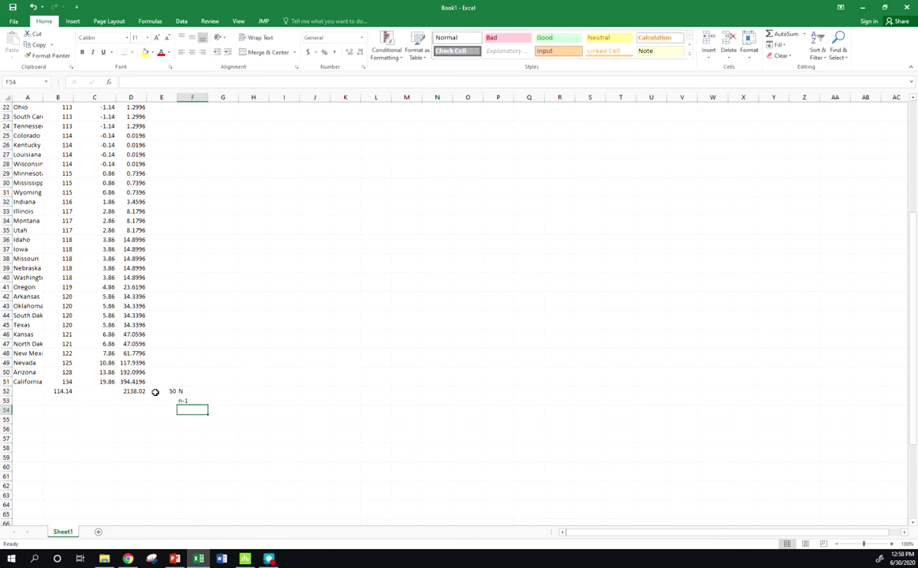
{"action": "key", "text": "Up"}
{"action": "key", "text": "Left"}
{"action": "type", "text": "49"}
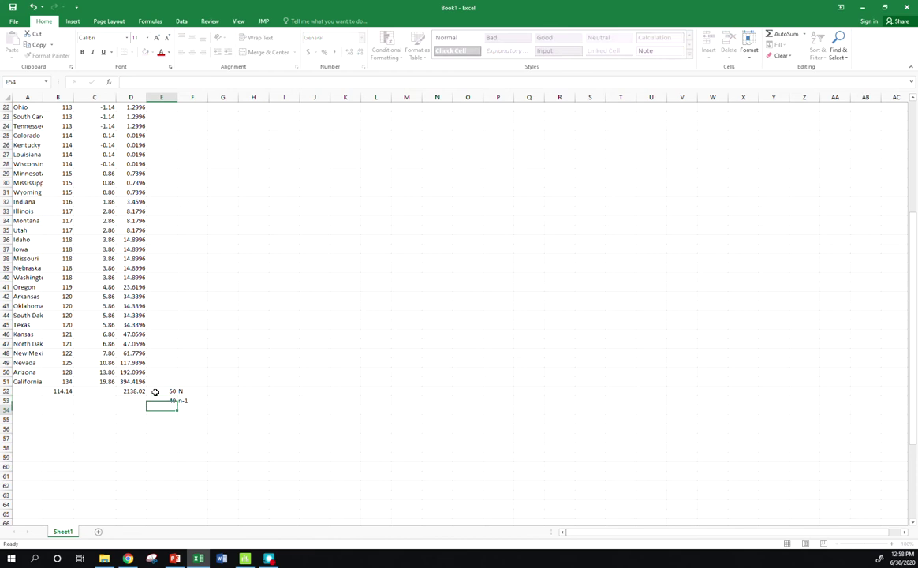
{"action": "key", "text": "Return"}
- Enter =D52/E52 in G52 for a population variance of 42.7604
{"action": "key", "text": "Right"}
{"action": "key", "text": "Right"}
{"action": "key", "text": "Up"}
{"action": "key", "text": "Up"}
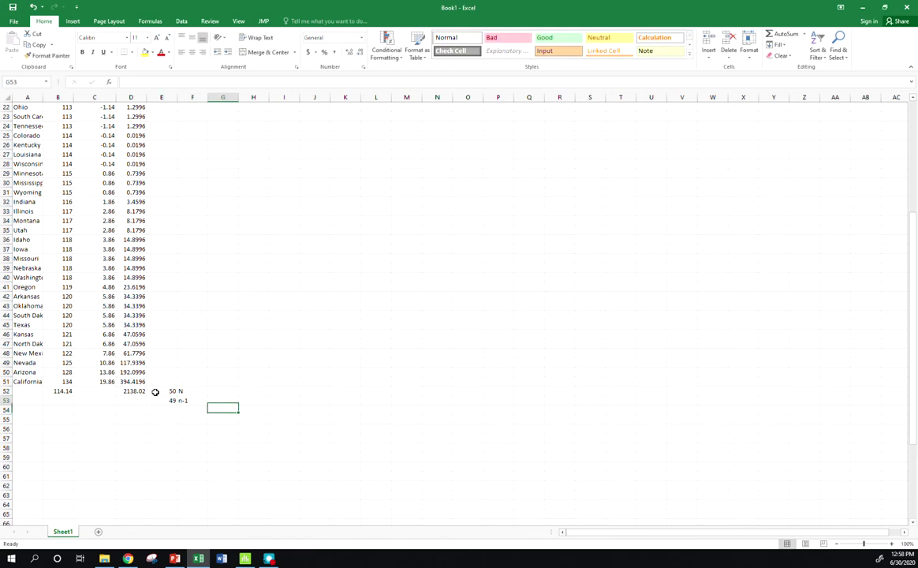
{"action": "type", "text": "="}
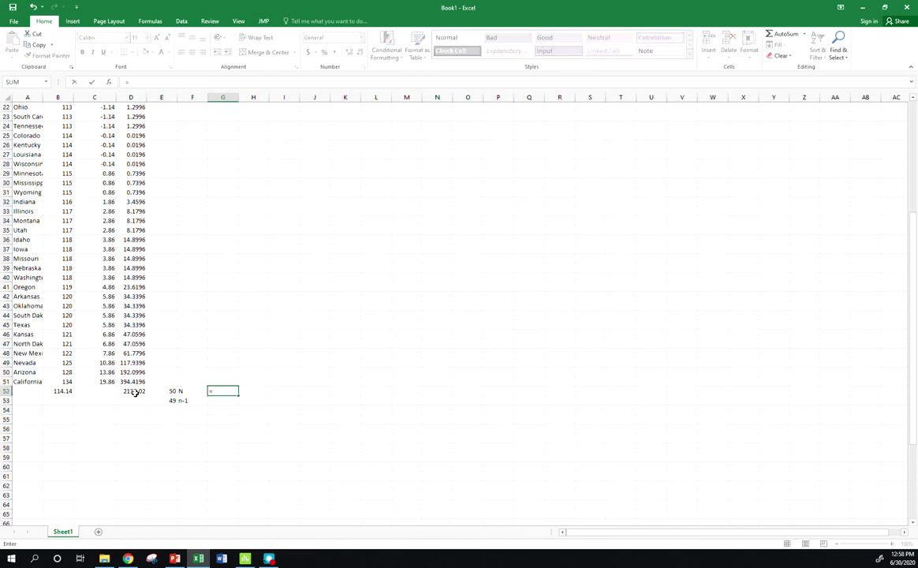
{"action": "left_click", "coordinate": [132, 391]}
{"action": "type", "text": "/"}
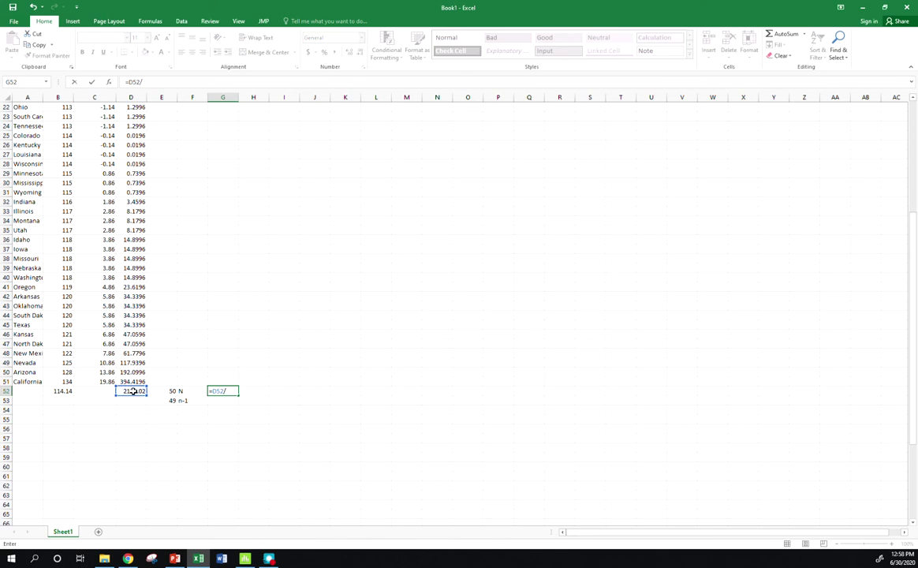
{"action": "left_click", "coordinate": [164, 392]}
{"action": "key", "text": "Return"}
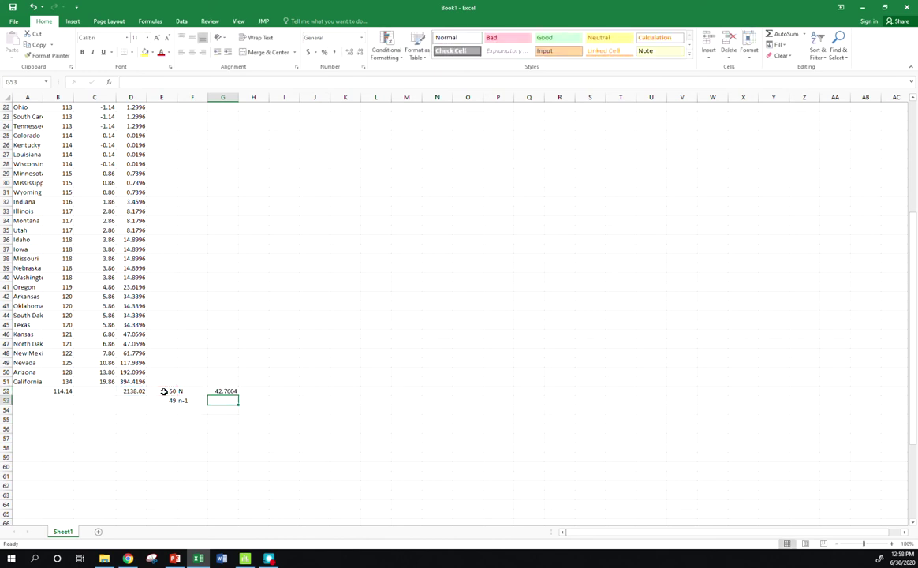
{"action": "left_click", "coordinate": [163, 391]}
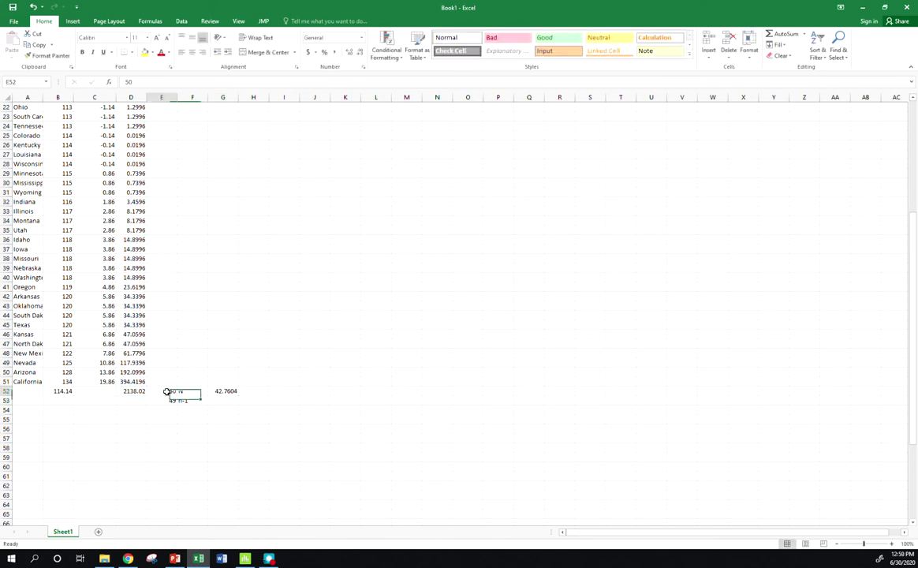
- Enter =D52/E53 in G53 for a sample variance of 43.63306
{"action": "left_click", "coordinate": [221, 398]}
{"action": "type", "text": "="}
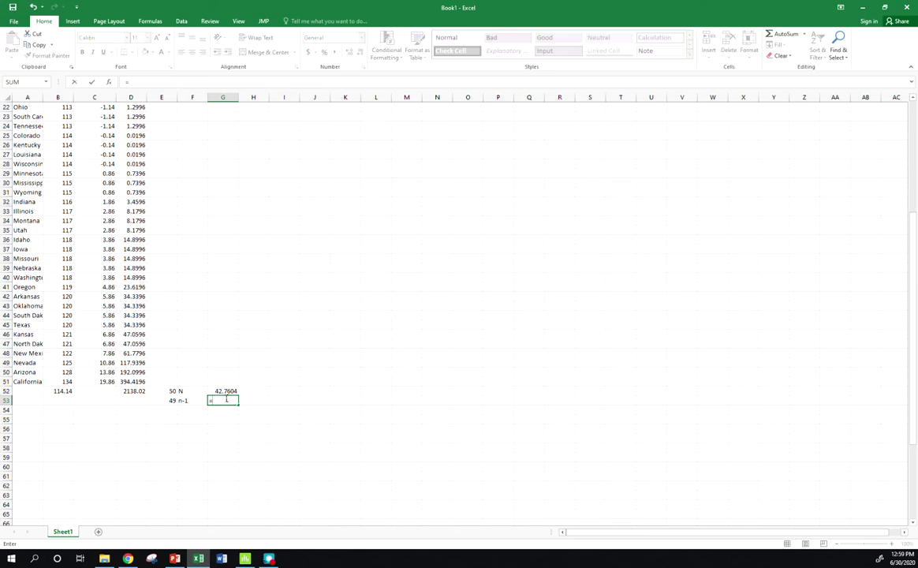
{"action": "left_click", "coordinate": [134, 390]}
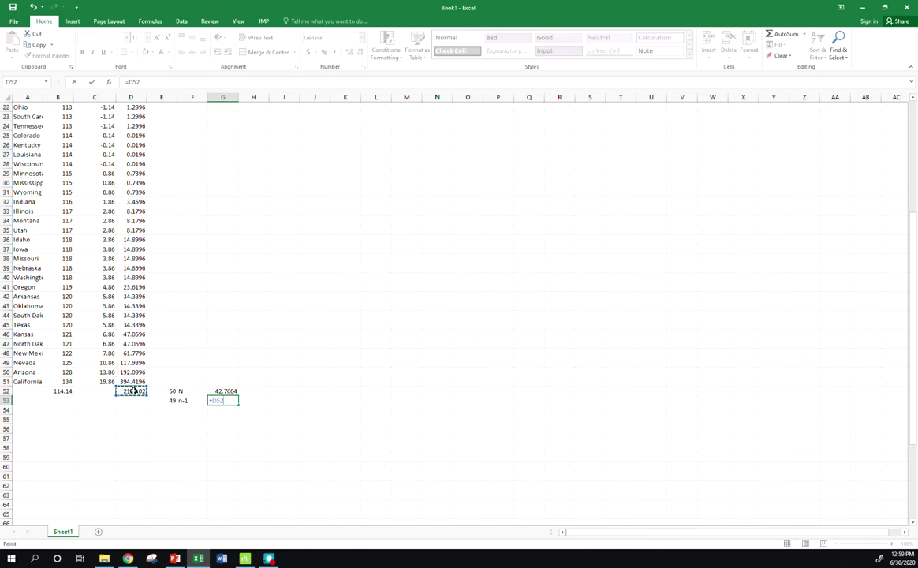
{"action": "type", "text": "/"}
{"action": "left_click", "coordinate": [173, 400]}
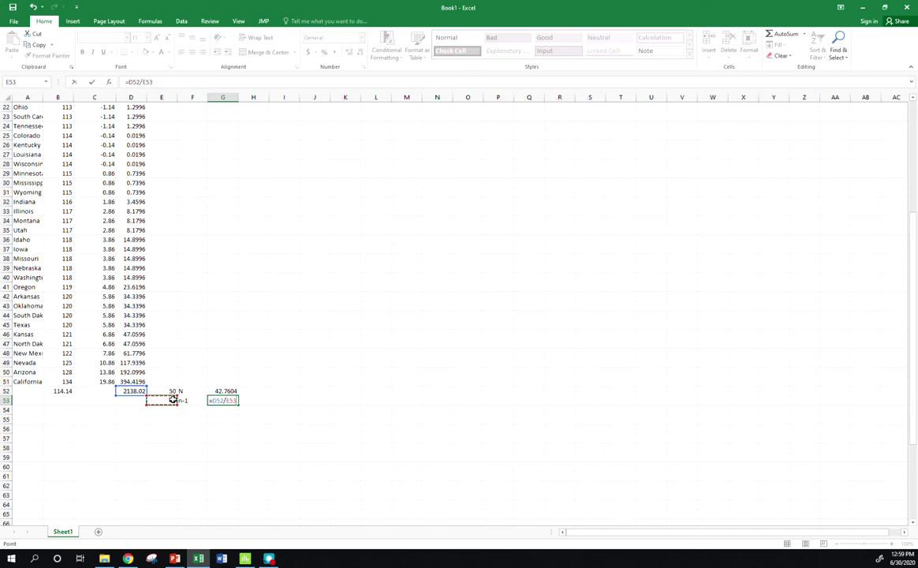
{"action": "key", "text": "Return"}
- Label the population and sample variances sigma^2 in H52 and s^2 in H53
{"action": "key", "text": "Right"}
{"action": "key", "text": "Up"}
{"action": "key", "text": "Up"}
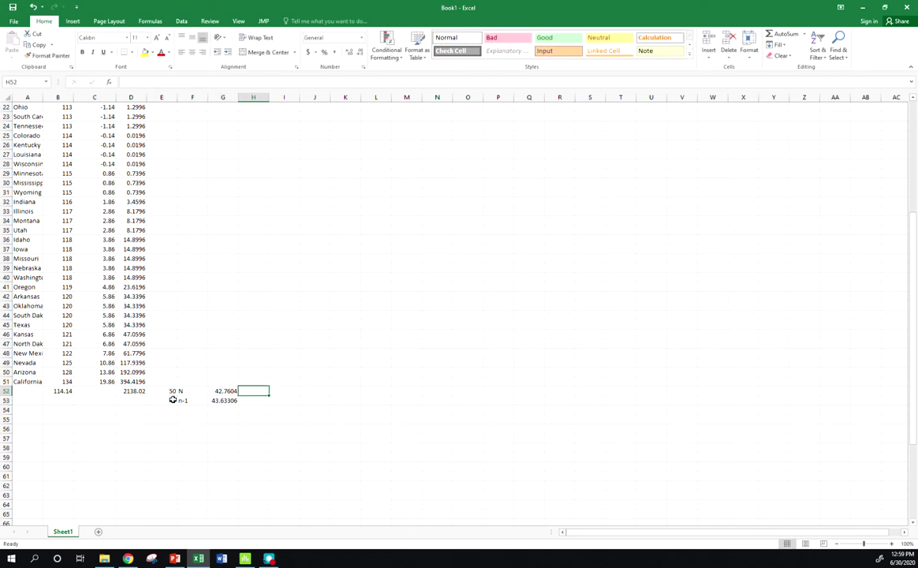
{"action": "type", "text": "sigma^2"}
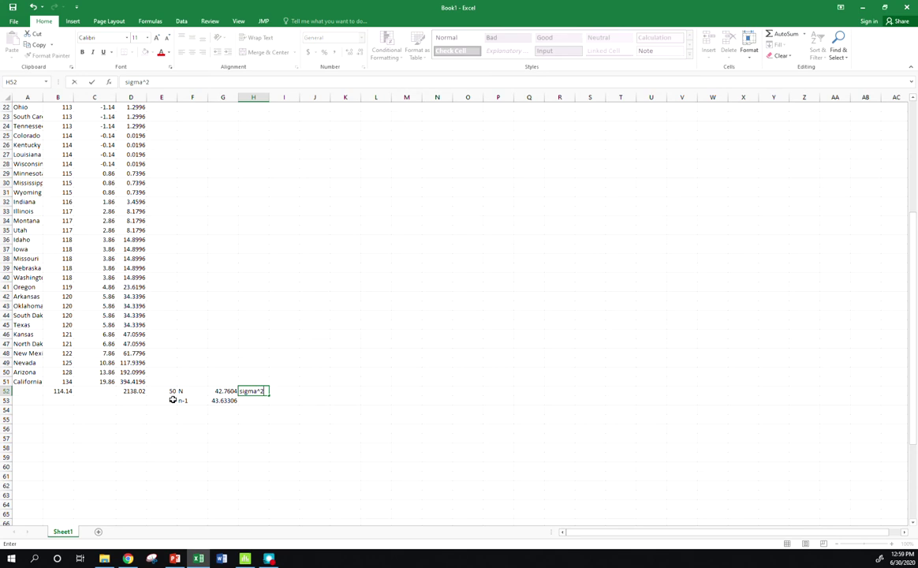
{"action": "key", "text": "Return"}
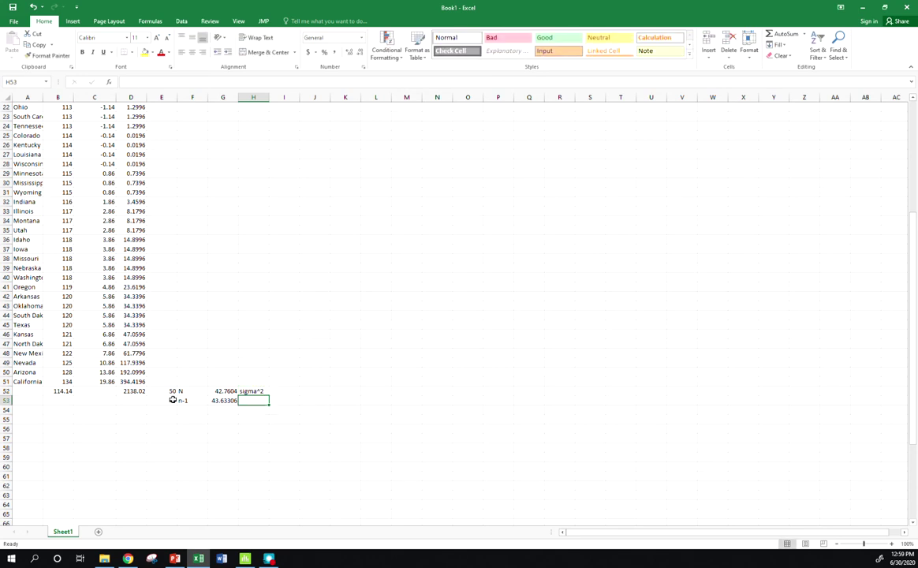
{"action": "type", "text": "s^2"}
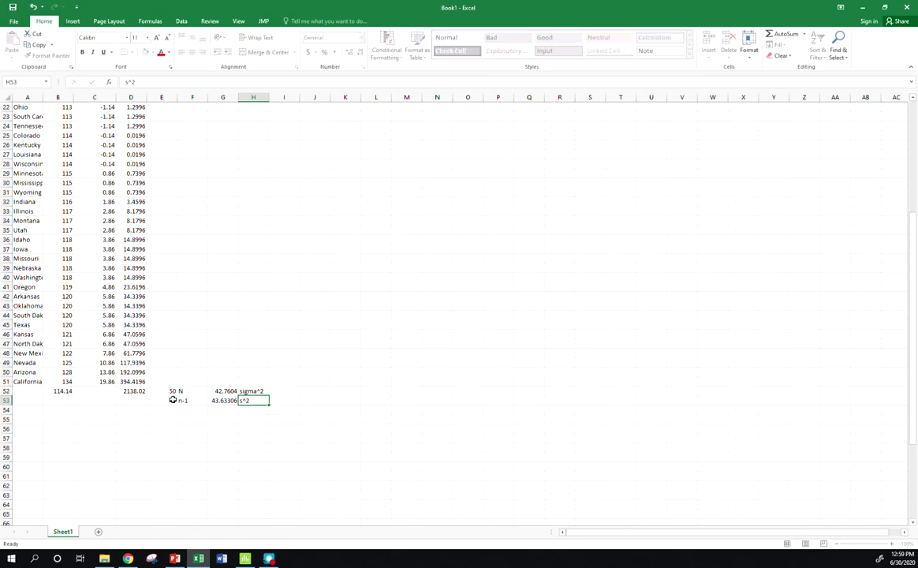
{"action": "key", "text": "Tab"}
- Enter =VAR.P(B2:B51) in I52, returning 42.7604 to check the population variance
{"action": "key", "text": "Up"}
{"action": "type", "text": "="}
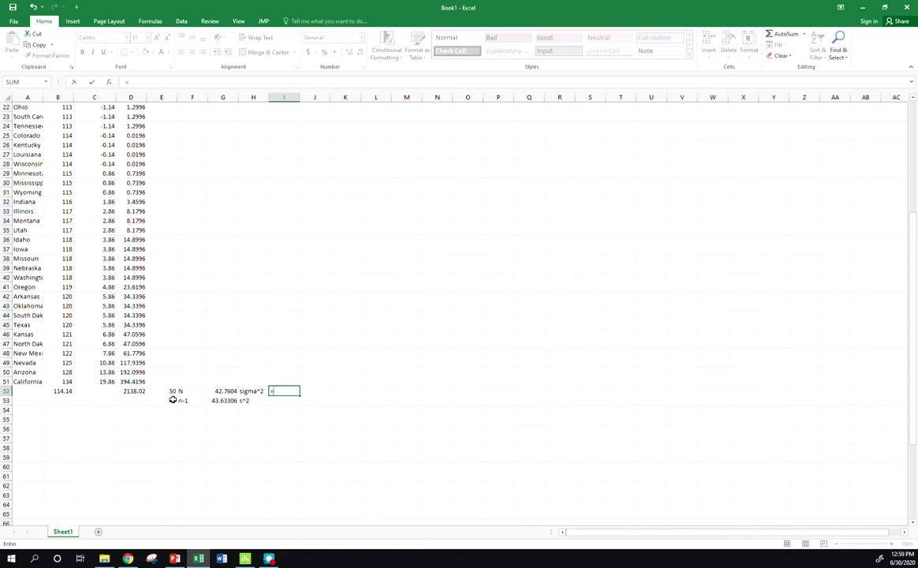
{"action": "type", "text": "var"}
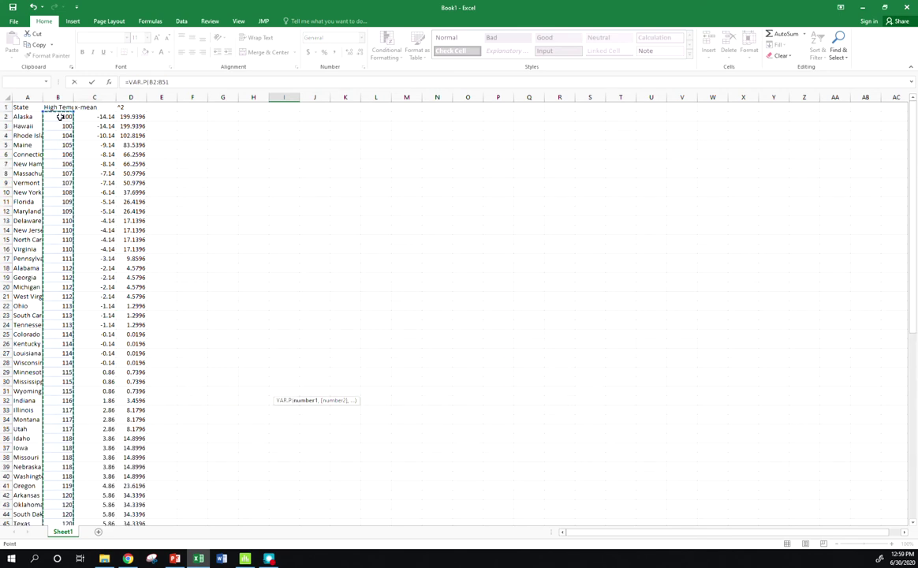
{"action": "key", "text": "Return"}
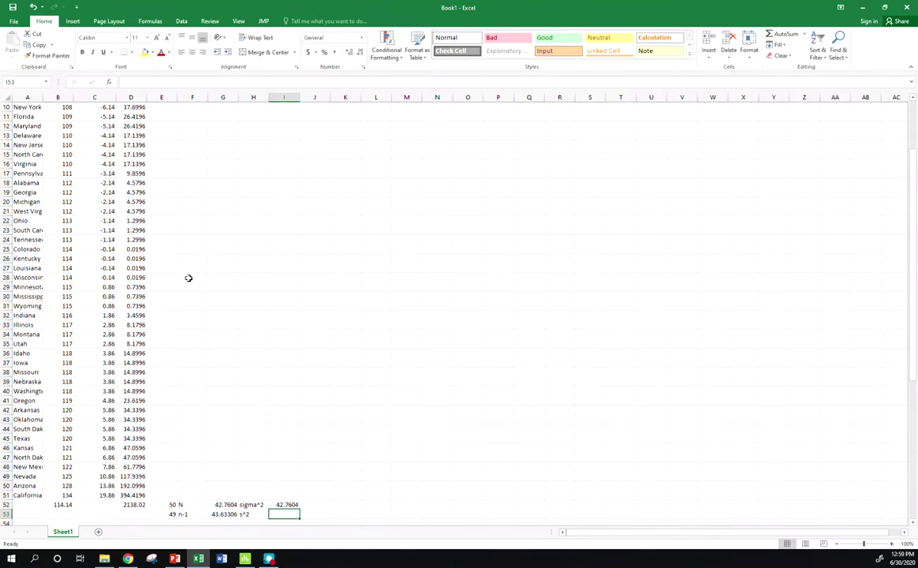
{"action": "scroll", "coordinate": [284, 465], "scroll_direction": "down", "scroll_amount": 4}
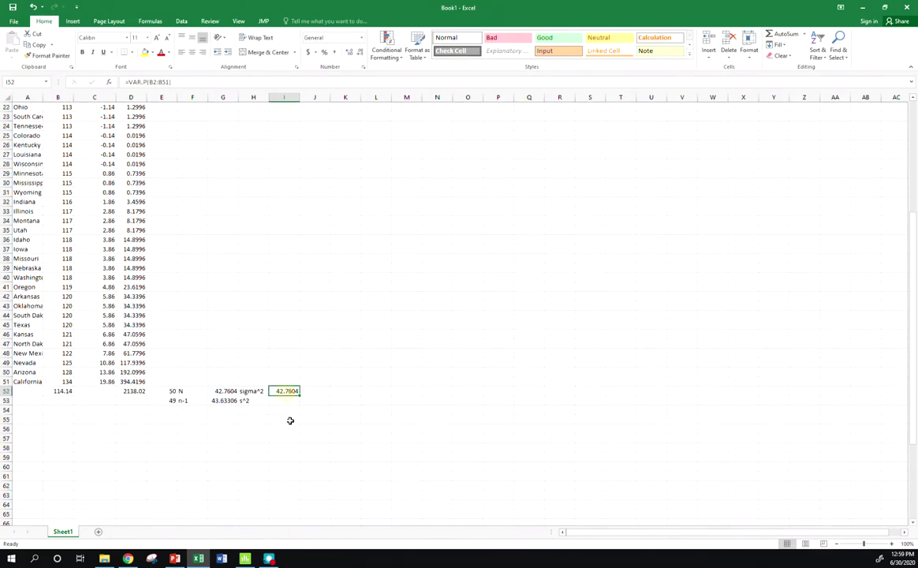
{"action": "left_click", "coordinate": [226, 391]}
- Enter =VAR.S(B2:B51) in I53, returning 43.63306 to match the hand-calculated sample variance
{"action": "left_click", "coordinate": [283, 390]}
{"action": "left_click", "coordinate": [280, 399]}
{"action": "type", "text": "=v"}
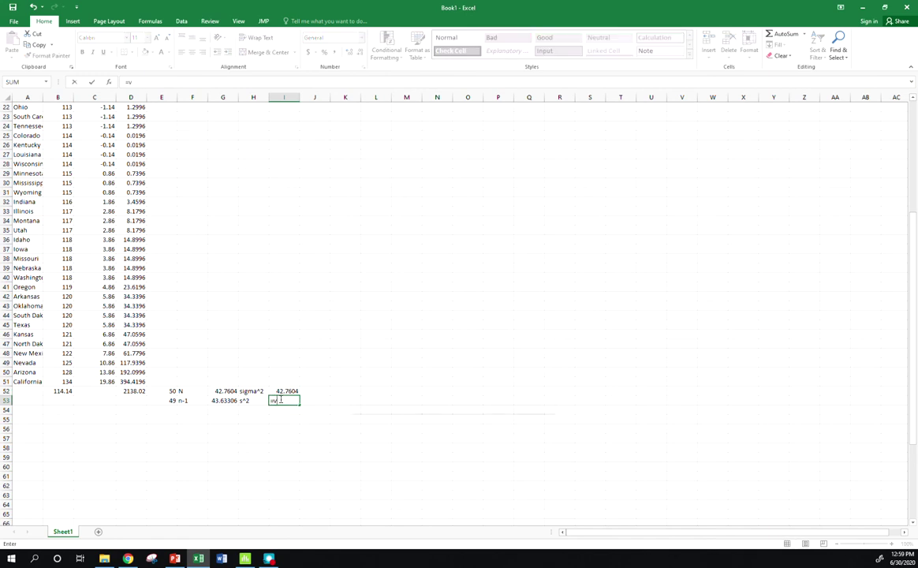
{"action": "type", "text": "arar"}
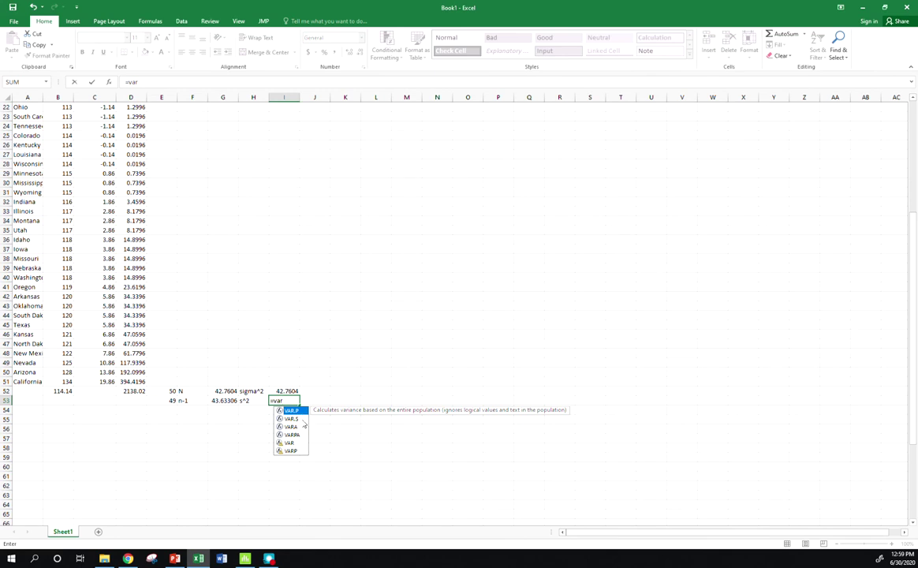
{"action": "double_click", "coordinate": [294, 417]}
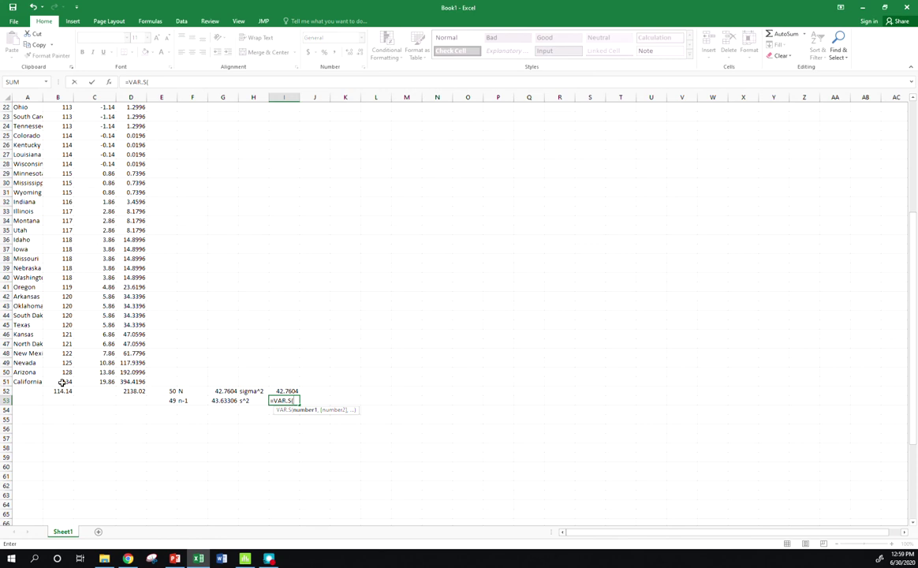
{"action": "left_click_drag", "start_coordinate": [62, 380], "coordinate": [67, 115]}
{"action": "key", "text": "Return"}
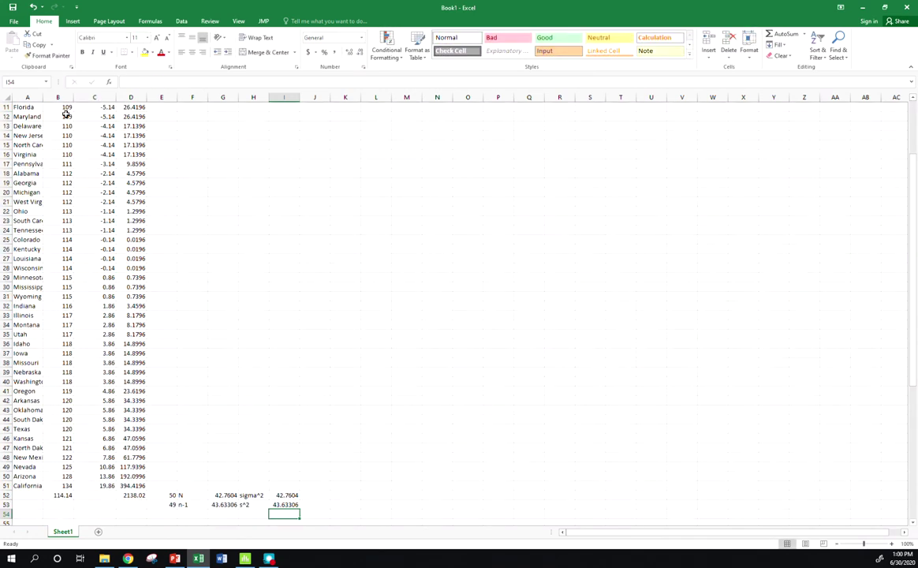
{"action": "scroll", "coordinate": [268, 478], "scroll_direction": "down", "scroll_amount": 2}
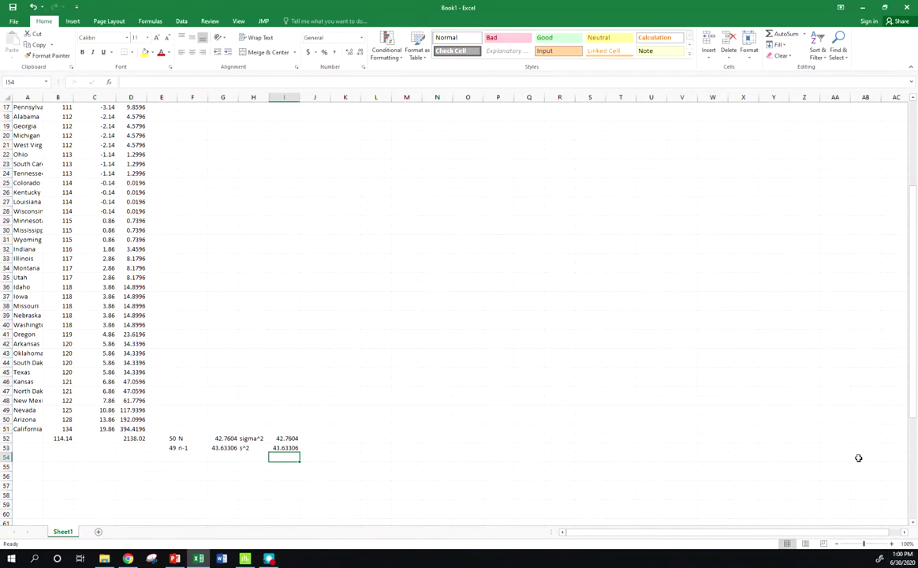
{"action": "key", "text": "alt+p"}
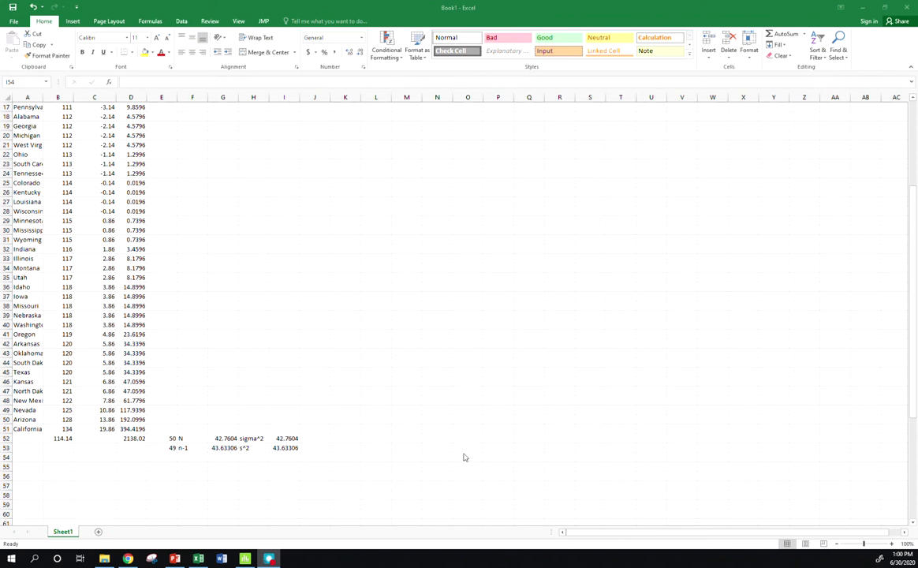
{"action": "key", "text": "alt+Tab"}
{"action": "left_click", "coordinate": [314, 436]}
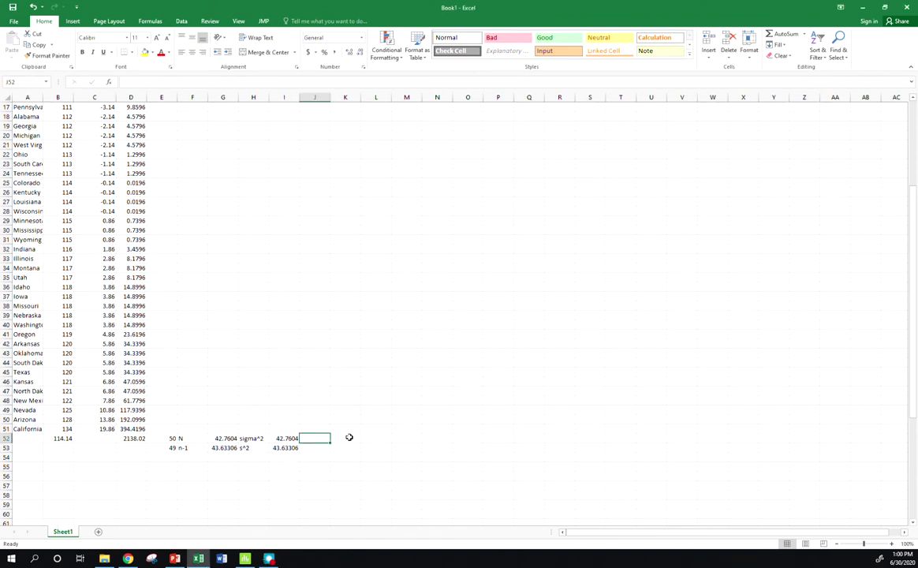
- Take square roots of I52 and I53 in J52:J53, giving deviations 6.539144 and 6.605533
{"action": "type", "text": "="}
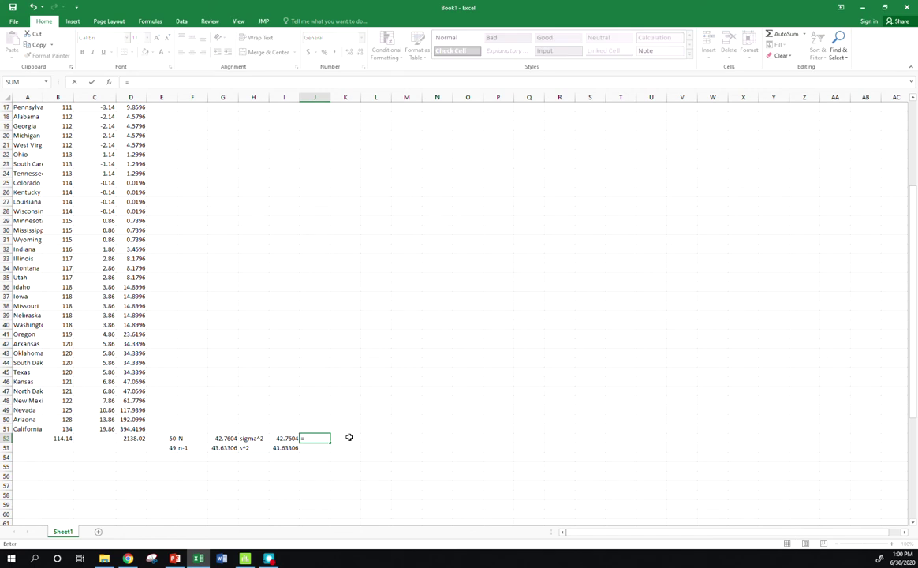
{"action": "type", "text": "sqrt("}
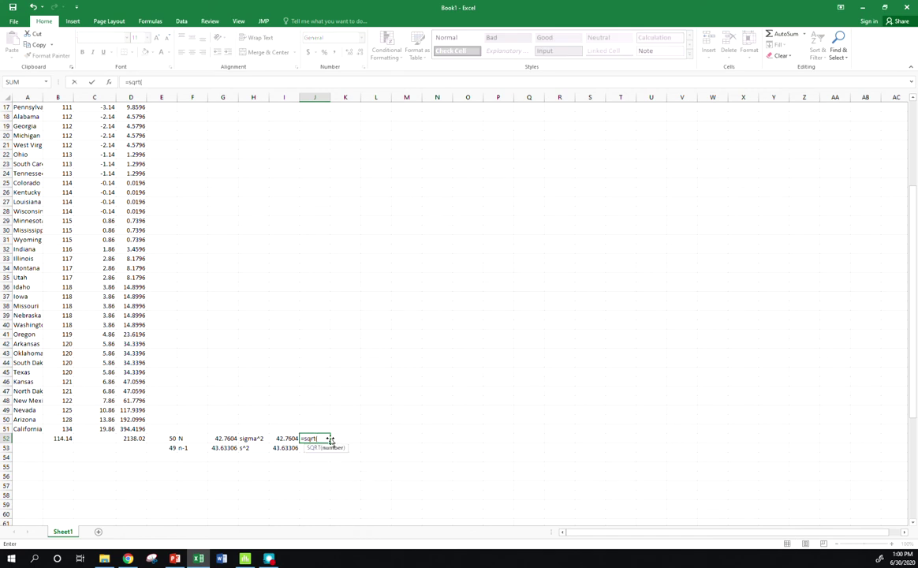
{"action": "left_click", "coordinate": [289, 439]}
{"action": "type", "text": ")"}
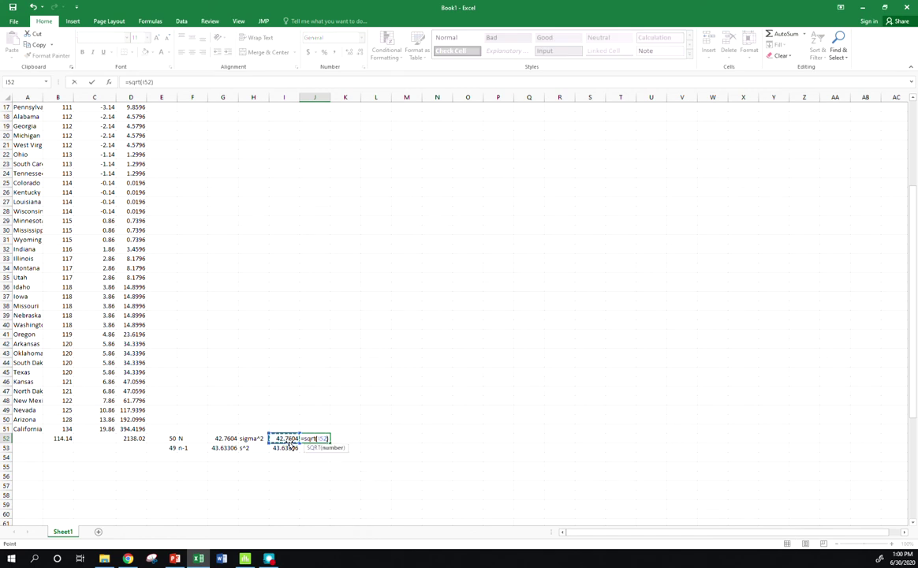
{"action": "key", "text": "Return"}
{"action": "left_click", "coordinate": [323, 439]}
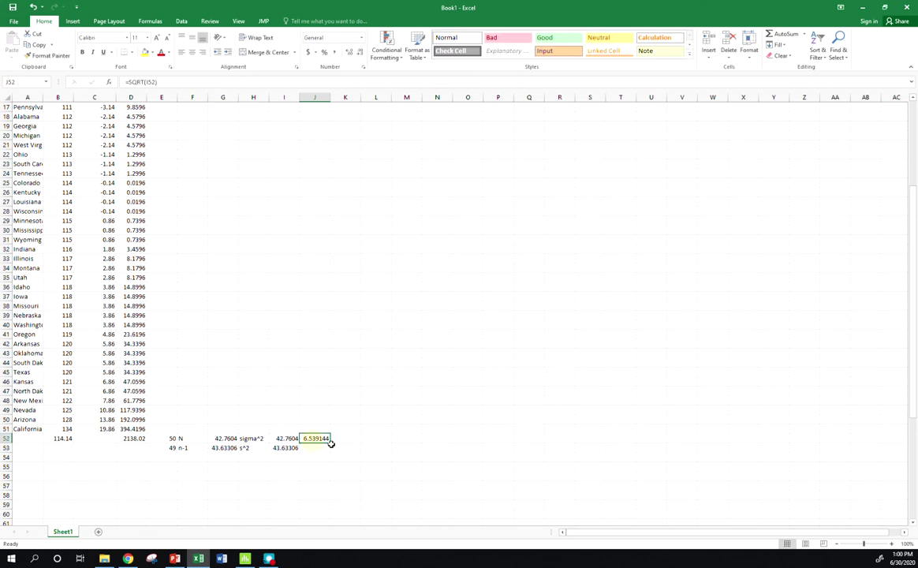
{"action": "left_click_drag", "start_coordinate": [329, 451], "coordinate": [337, 448]}
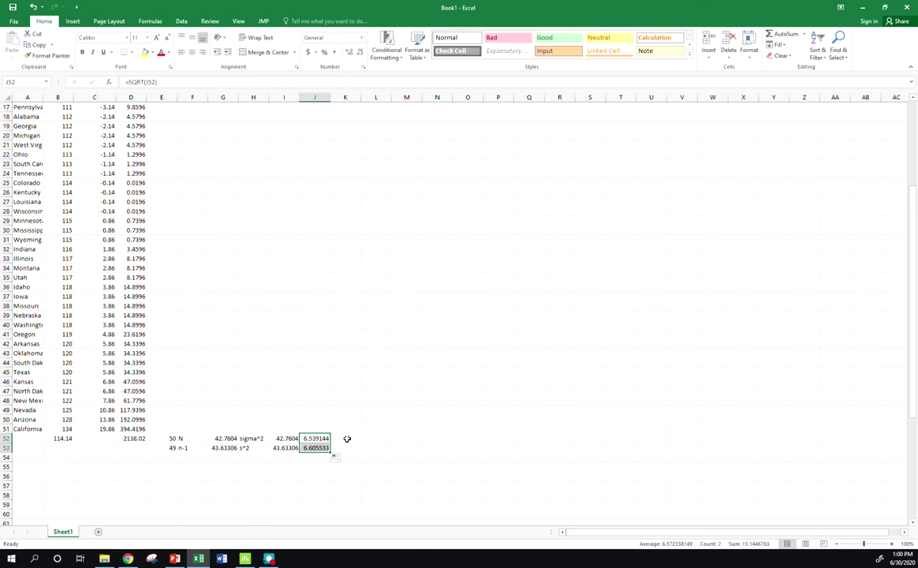
- Label the standard deviations sigma in K52 and s in K53
{"action": "left_click", "coordinate": [347, 438]}
{"action": "type", "text": "sigma"}
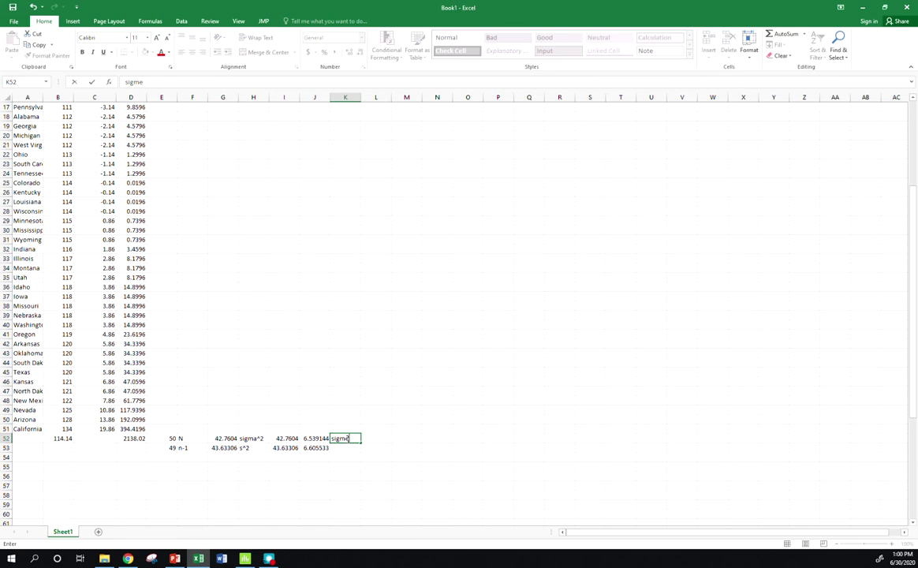
{"action": "key", "text": "Return"}
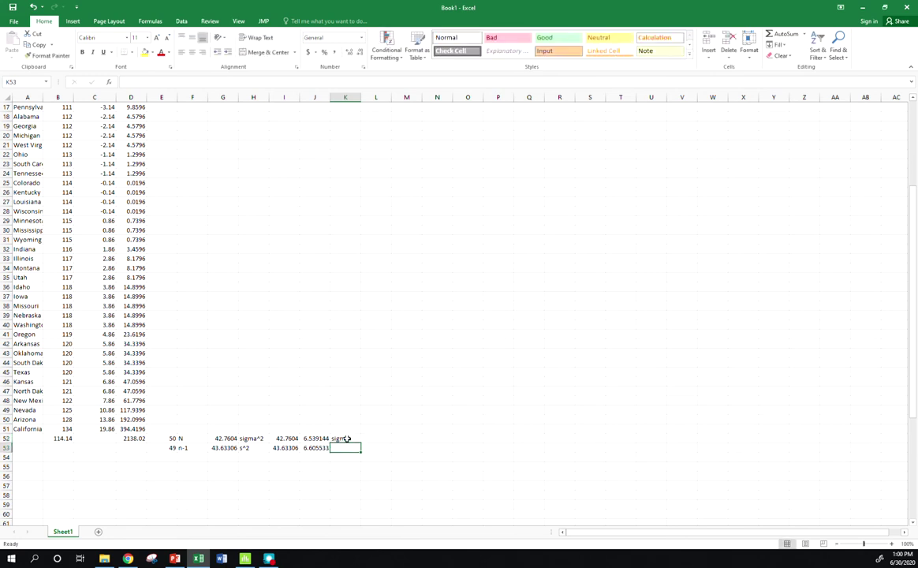
{"action": "key", "text": "ctrl+d"}
{"action": "double_click", "coordinate": [129, 82]}
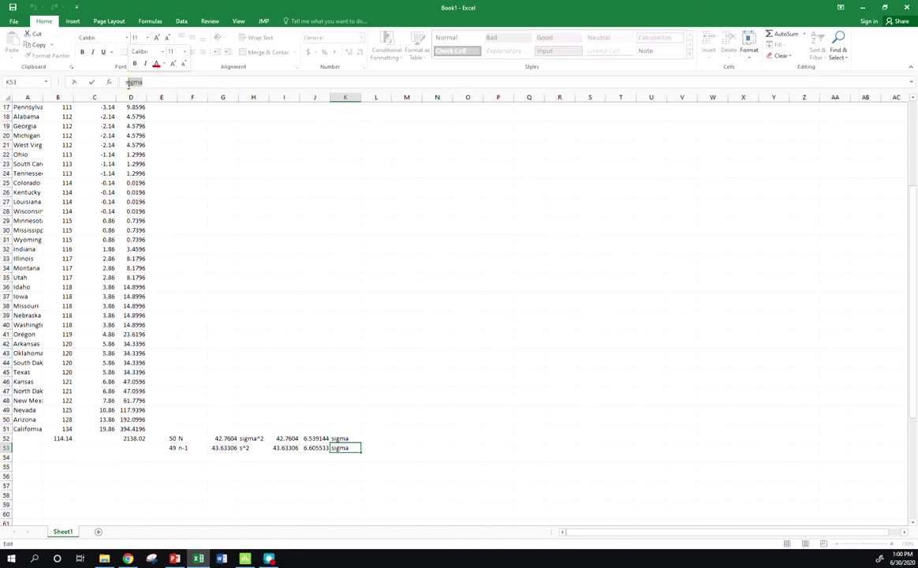
{"action": "type", "text": "s"}
{"action": "key", "text": "Return"}
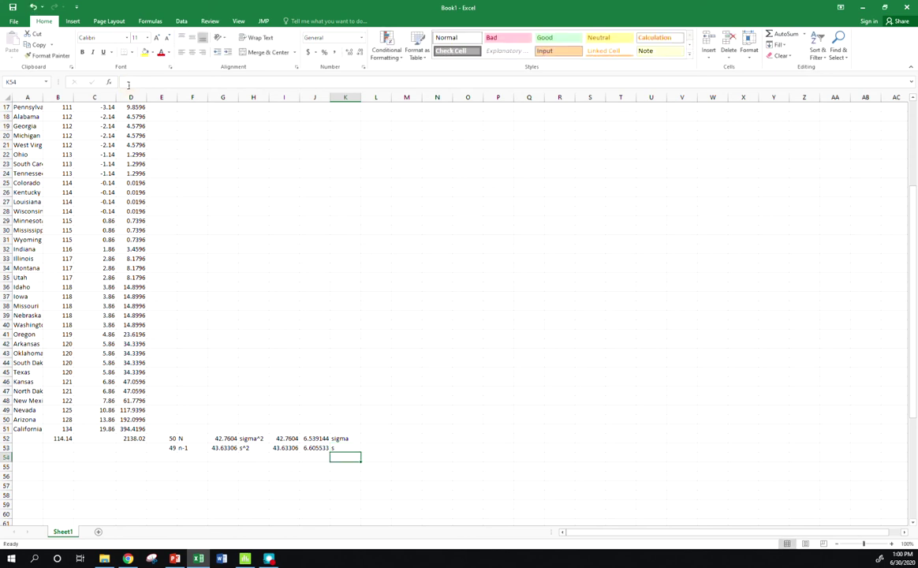
{"action": "left_click", "coordinate": [372, 438]}
- Enter =STDEV.P over the column B temperatures in L52, giving 6.539144
{"action": "type", "text": "=st"}
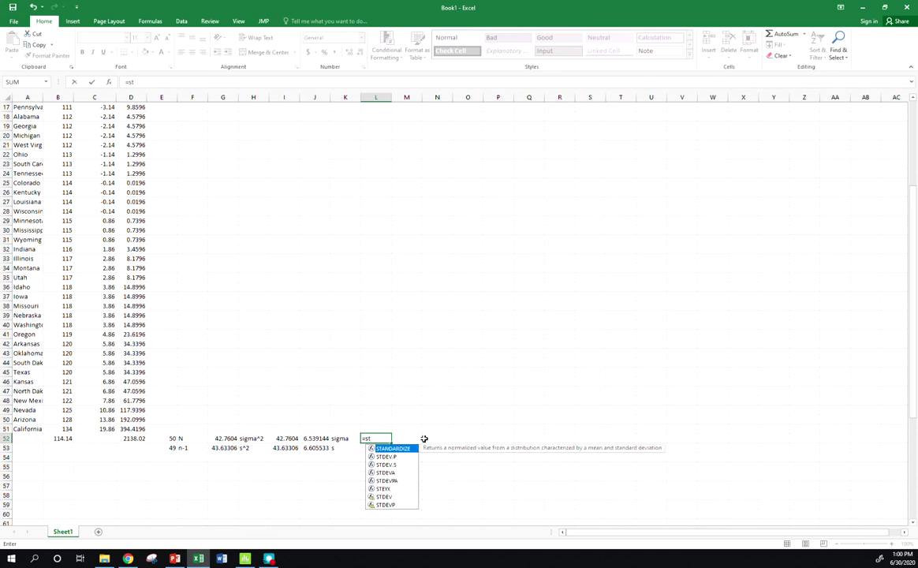
{"action": "type", "text": "dev"}
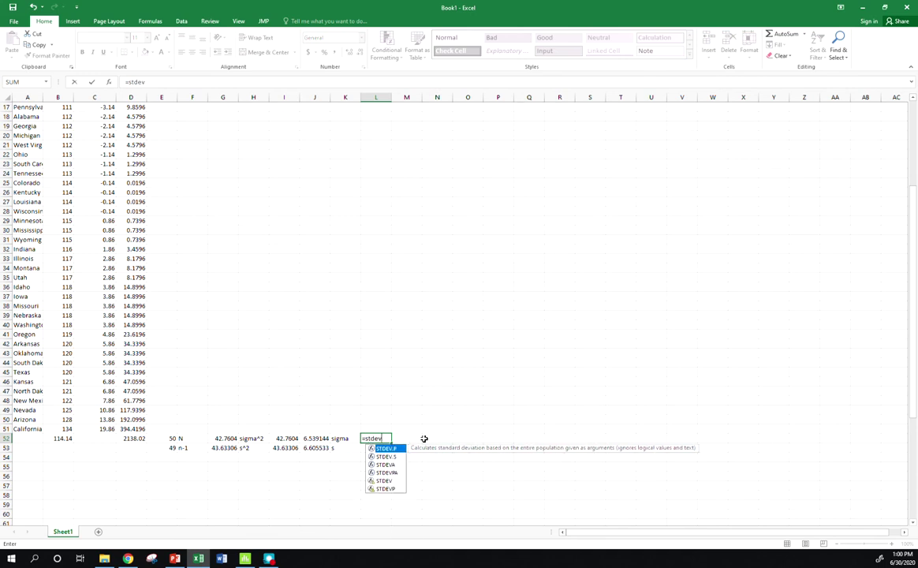
{"action": "double_click", "coordinate": [386, 448]}
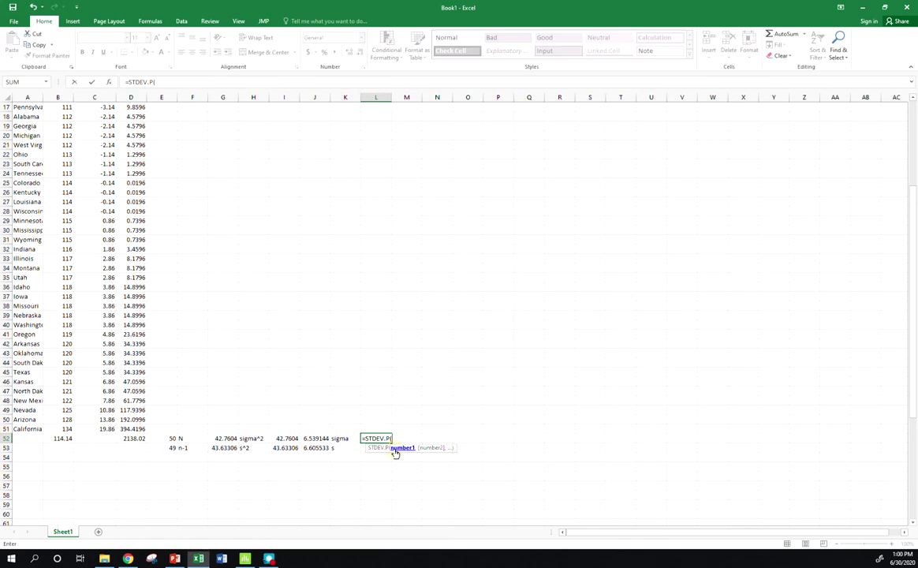
{"action": "left_click_drag", "start_coordinate": [64, 428], "coordinate": [57, 115]}
{"action": "key", "text": "Return"}
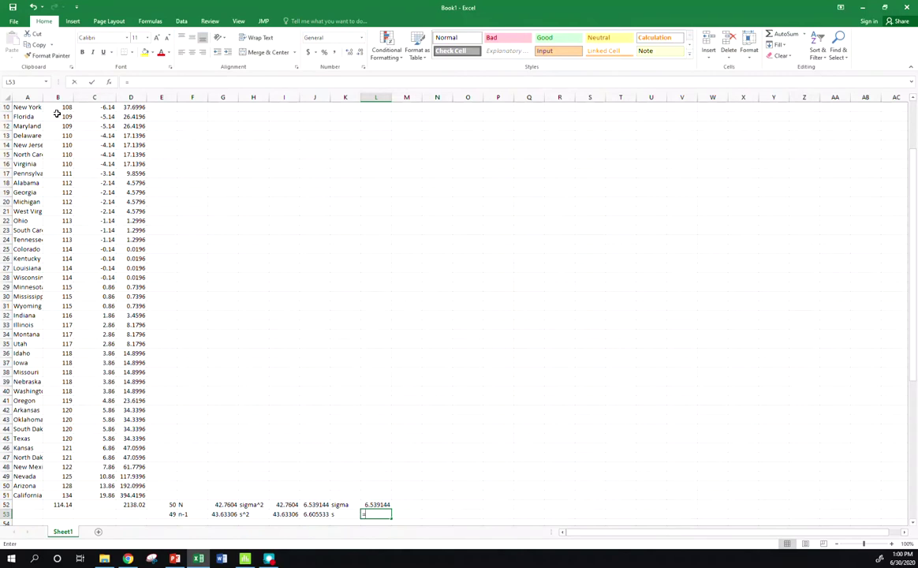
- Enter =STDEV.S(B2:B51) in L53, giving 6.605533 to match s
{"action": "type", "text": "=stdev"}
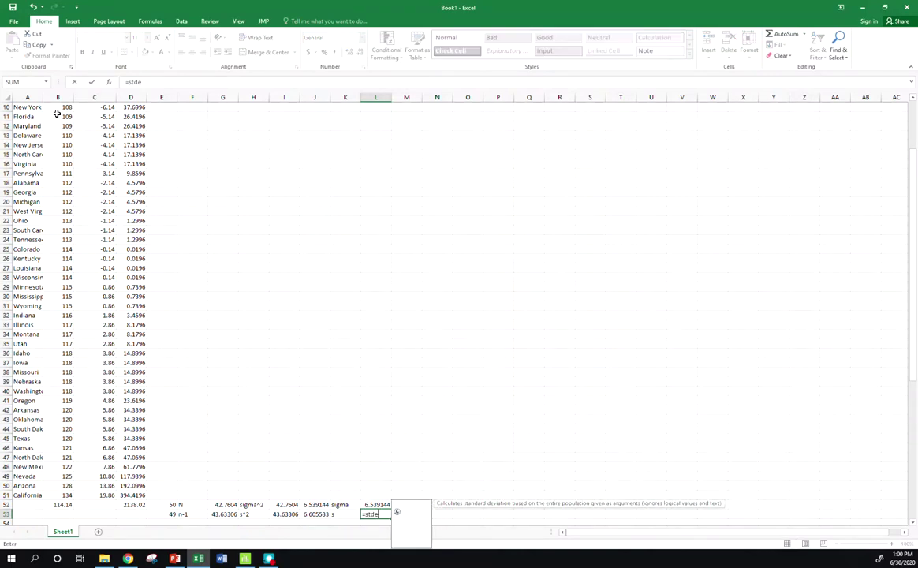
{"action": "double_click", "coordinate": [414, 512]}
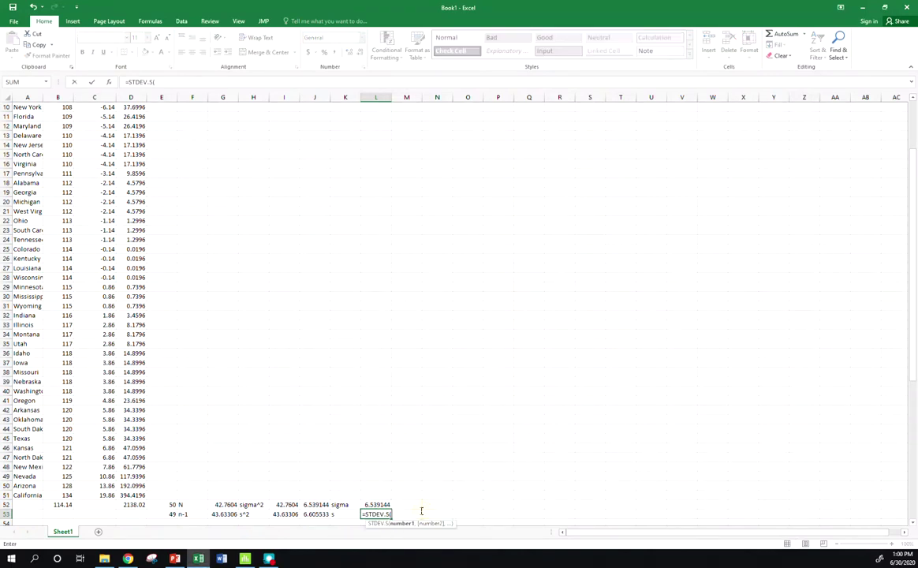
{"action": "left_click_drag", "start_coordinate": [59, 495], "coordinate": [65, 114]}
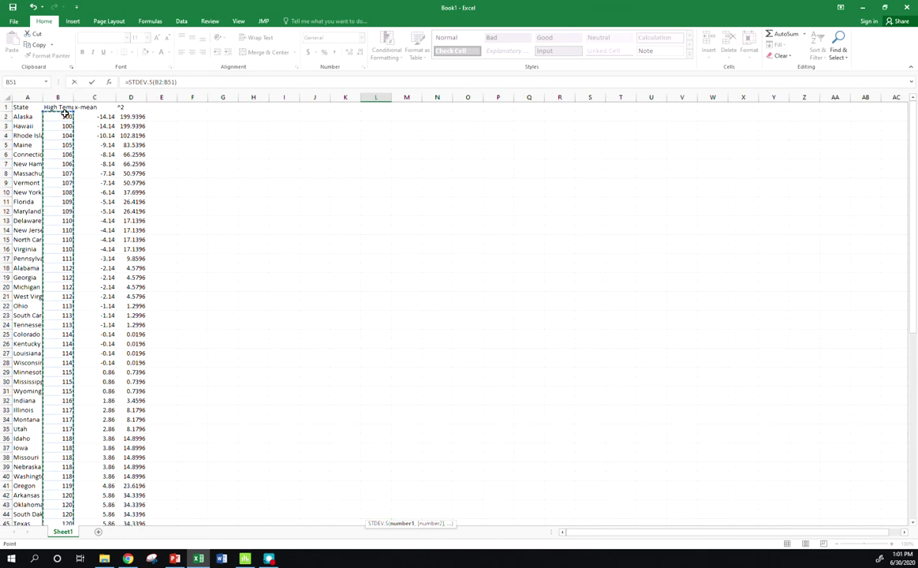
{"action": "key", "text": "Return"}
{"action": "scroll", "coordinate": [405, 488], "scroll_direction": "down", "scroll_amount": 2}
{"action": "left_click", "coordinate": [377, 448]}
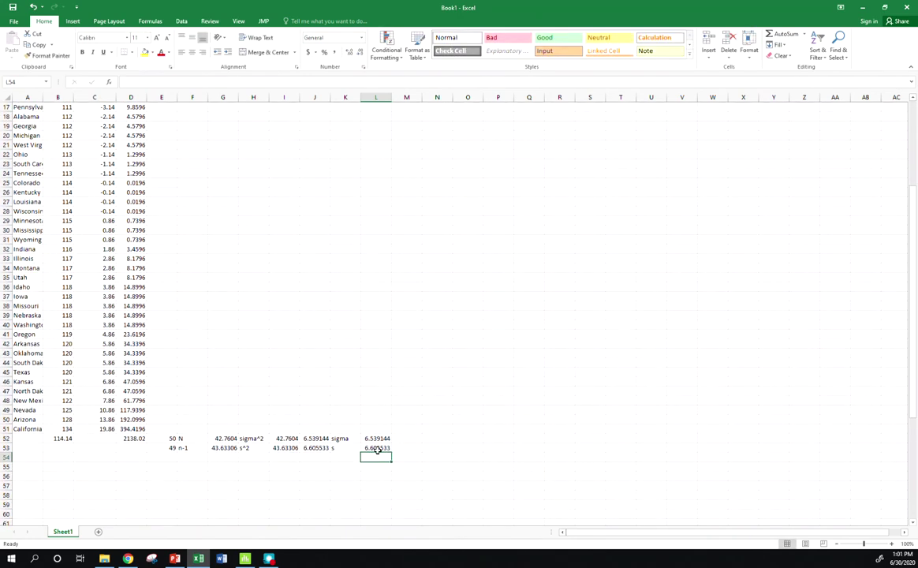
{"action": "left_click", "coordinate": [313, 448]}
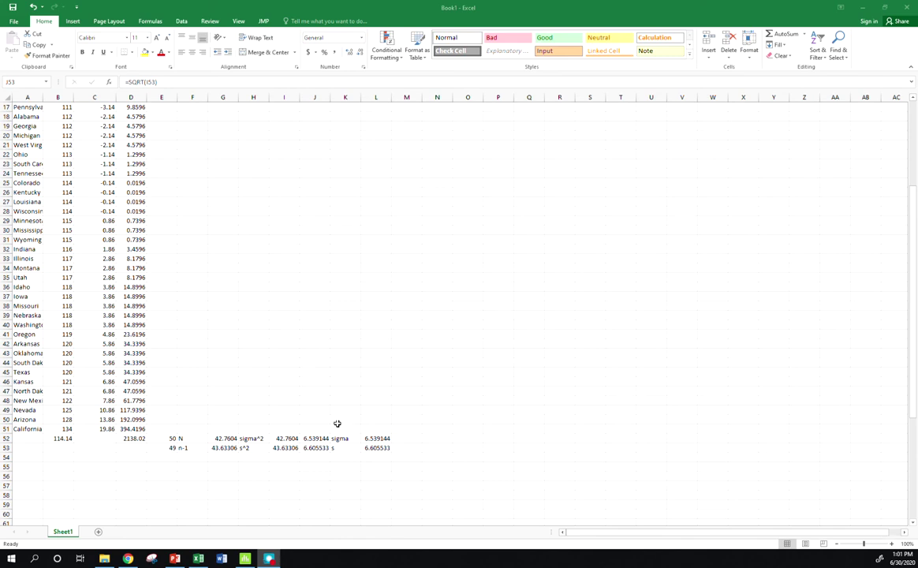
- Inspect the B52 AVERAGE and L53 STDEV.S formulas, then switch to Minitab's High Temps worksheet
{"action": "left_click", "coordinate": [63, 439]}
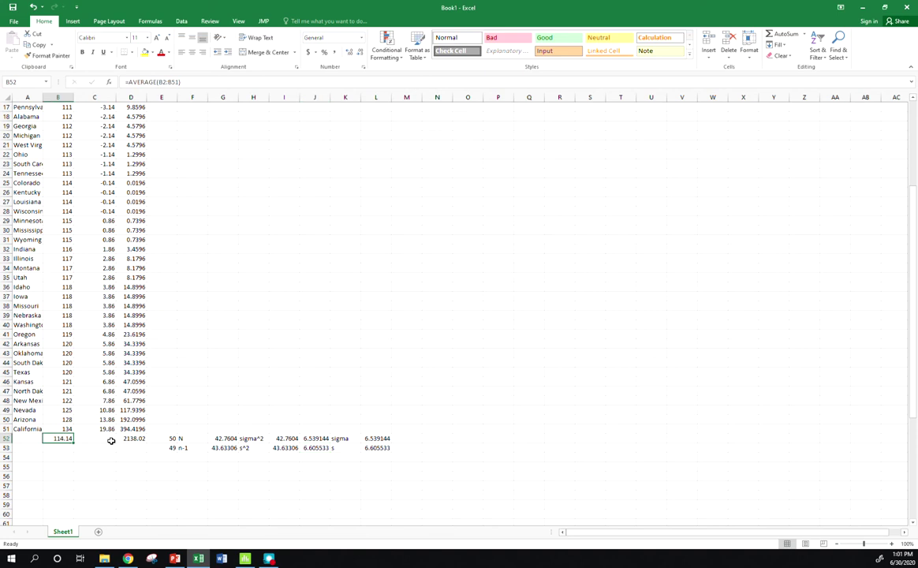
{"action": "left_click", "coordinate": [379, 447]}
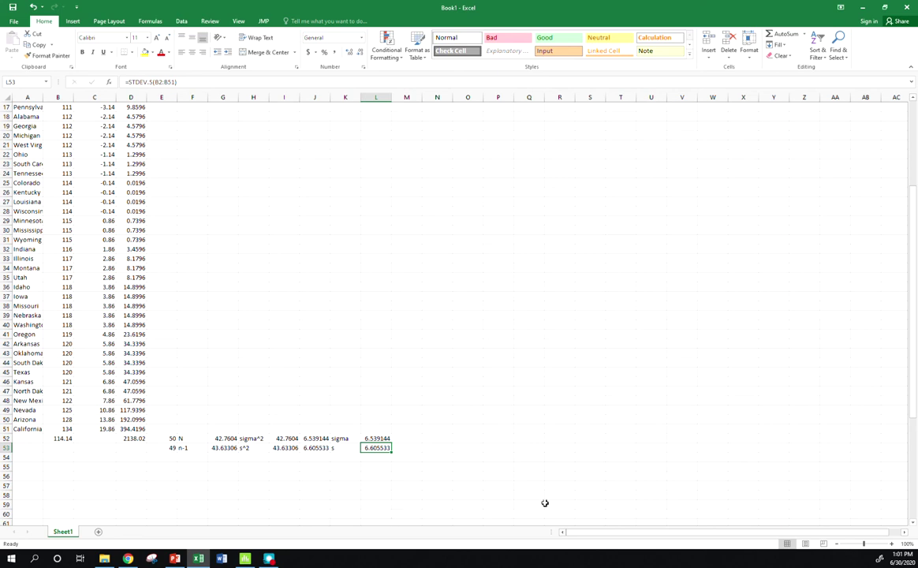
{"action": "key", "text": "alt+Tab"}
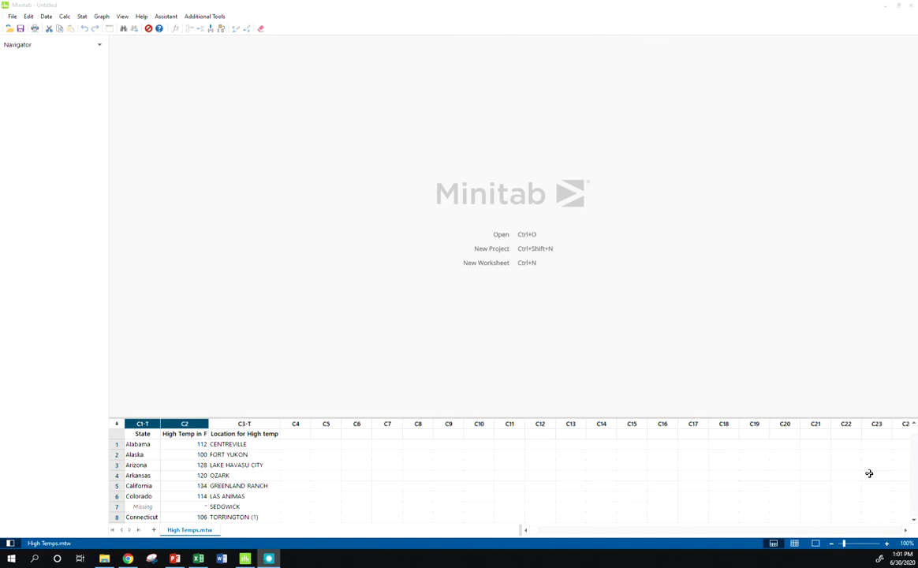
- Start Display Descriptive Statistics with High Temp in F as the variable
{"action": "left_click", "coordinate": [101, 17]}
{"action": "mouse_move", "coordinate": [82, 16]}
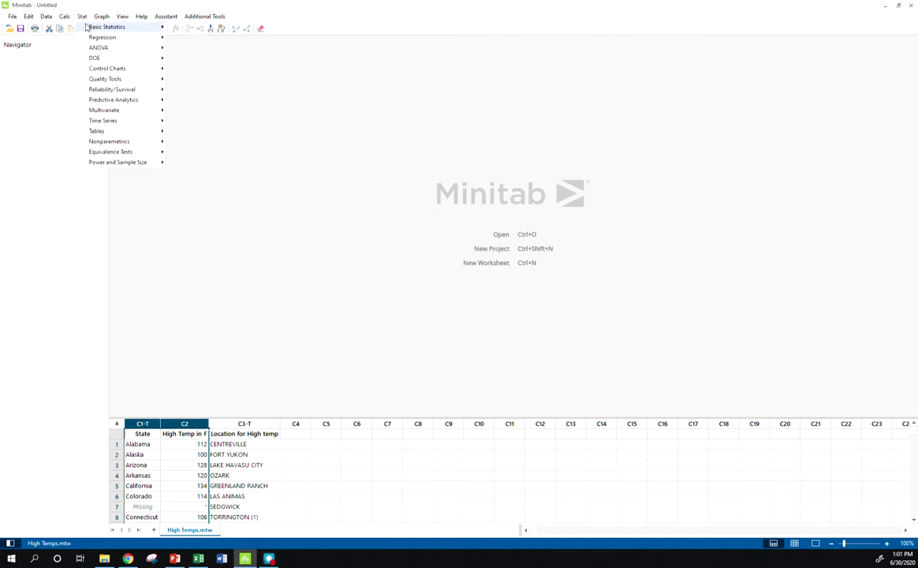
{"action": "left_click", "coordinate": [188, 28]}
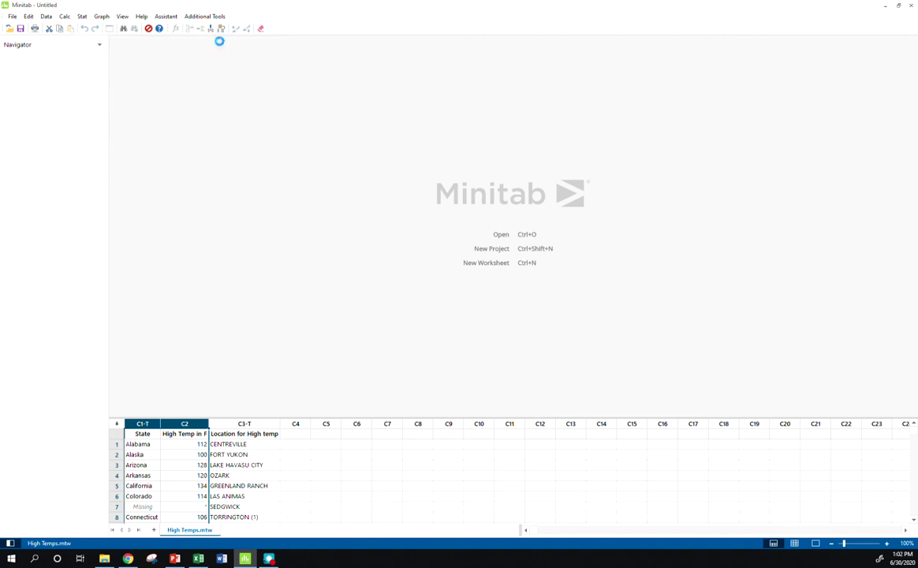
{"action": "double_click", "coordinate": [423, 214]}
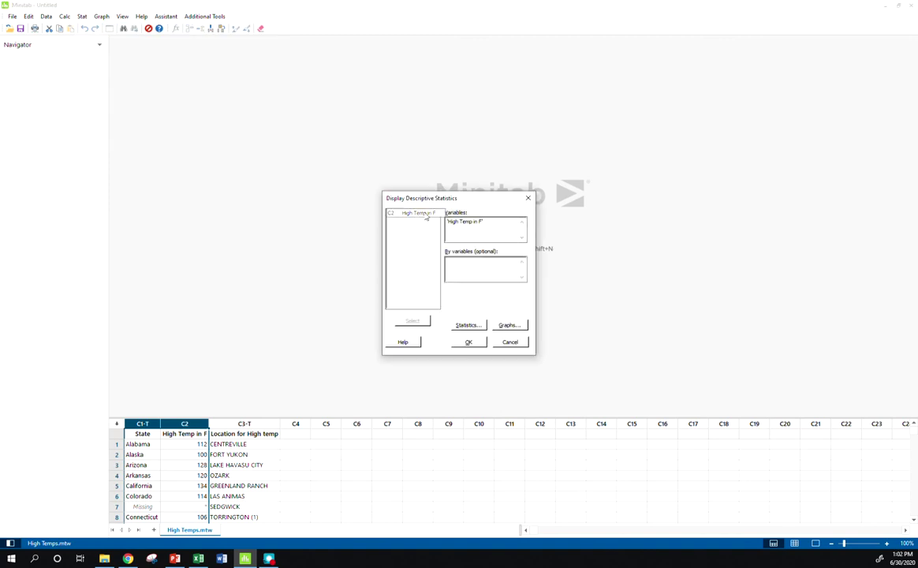
- Report only Range, IQR, Variance and Standard deviation, giving StDev 6.61 and Variance 43.63
{"action": "left_click", "coordinate": [480, 326]}
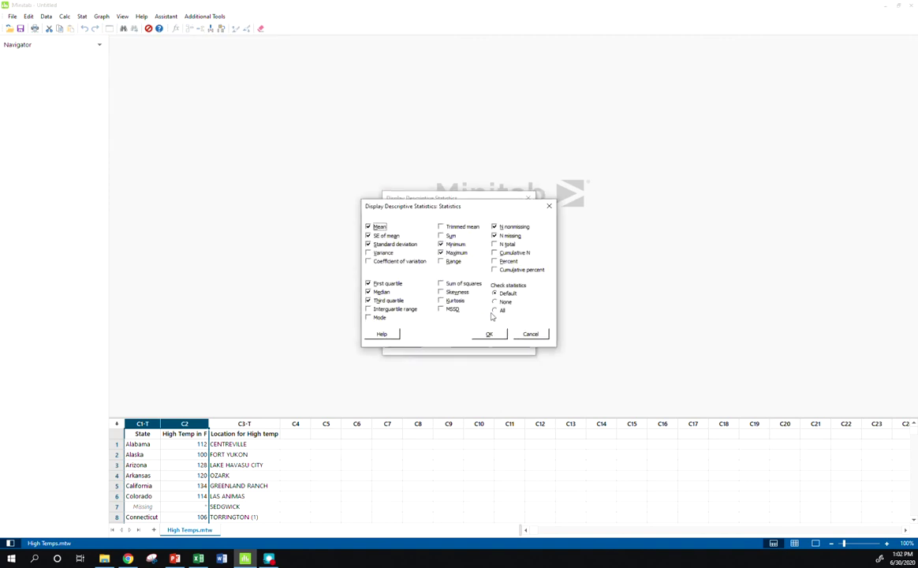
{"action": "left_click", "coordinate": [501, 302]}
{"action": "left_click", "coordinate": [443, 263]}
{"action": "left_click", "coordinate": [395, 310]}
{"action": "left_click", "coordinate": [383, 252]}
{"action": "left_click", "coordinate": [390, 244]}
{"action": "left_click", "coordinate": [488, 334]}
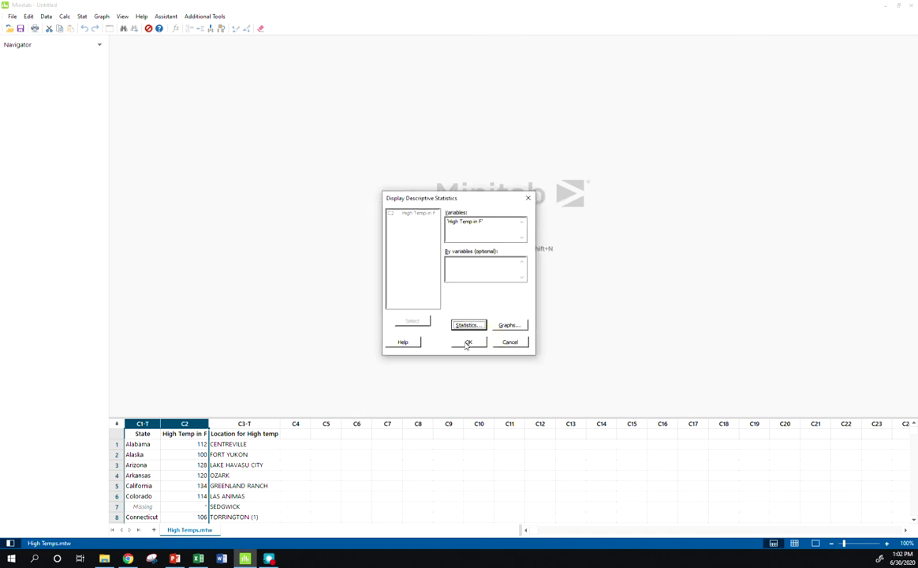
{"action": "left_click", "coordinate": [467, 342]}
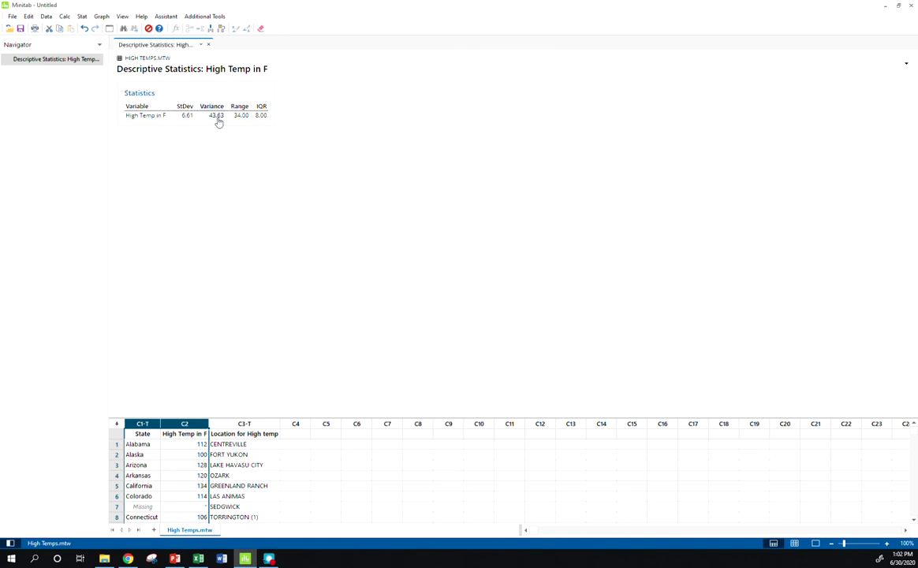
{"action": "left_click", "coordinate": [199, 559]}
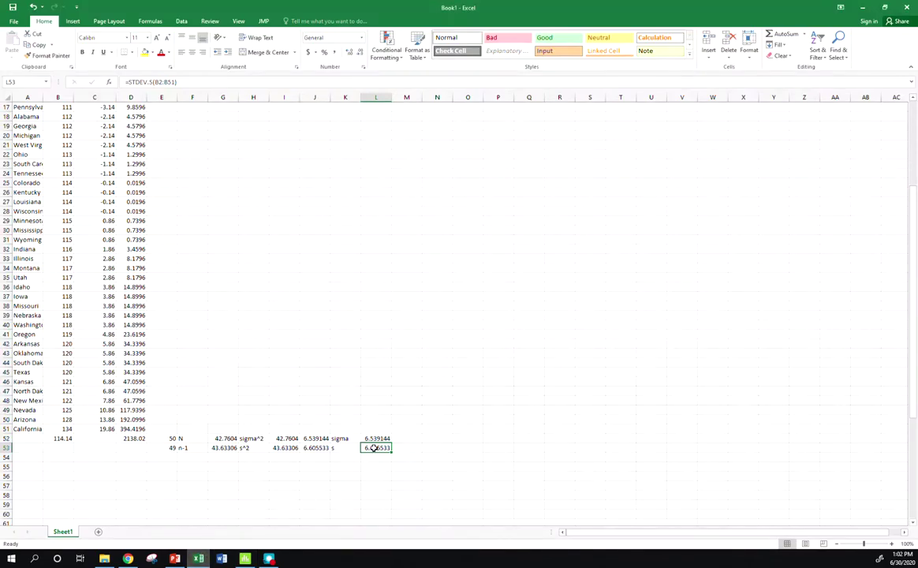
{"action": "left_click", "coordinate": [282, 448]}
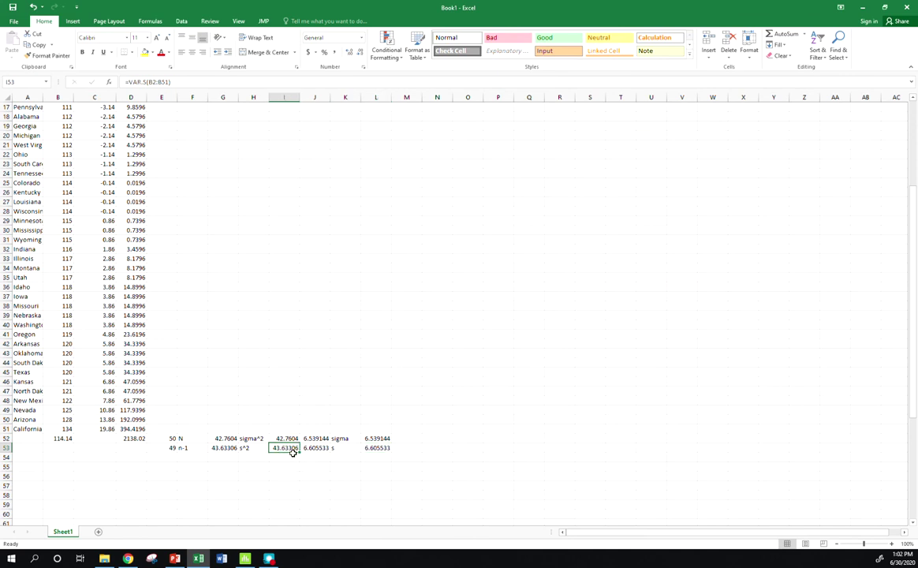
{"action": "key", "text": "alt+Tab"}
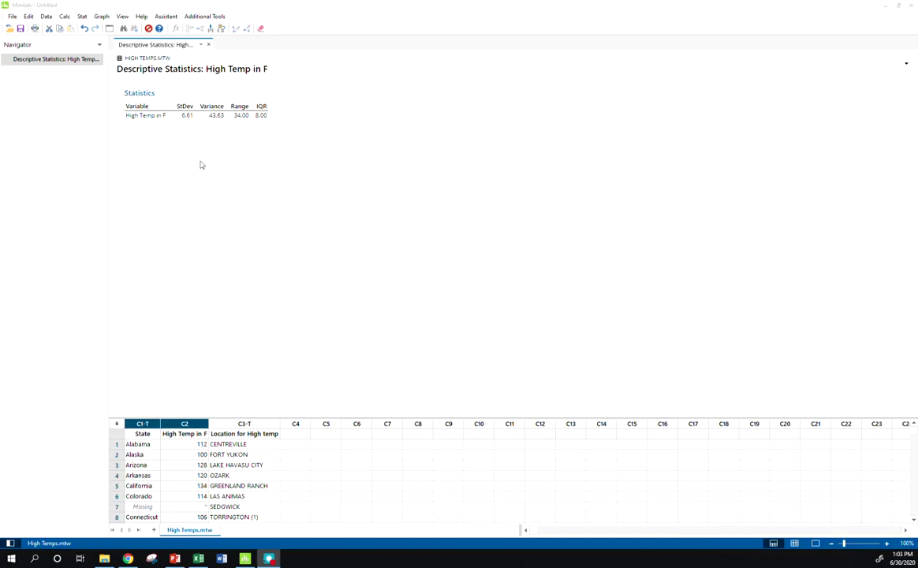